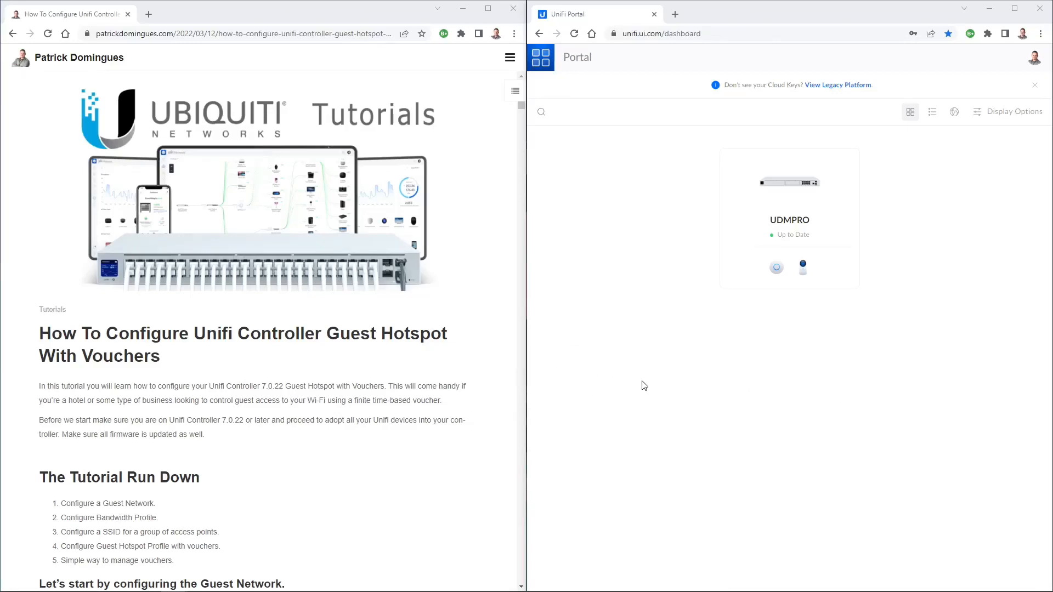
Open the UDMPRO Network application's network settings and start creating a new network
{"action": "scroll", "coordinate": [461, 394], "scroll_direction": "down", "scroll_amount": 3}
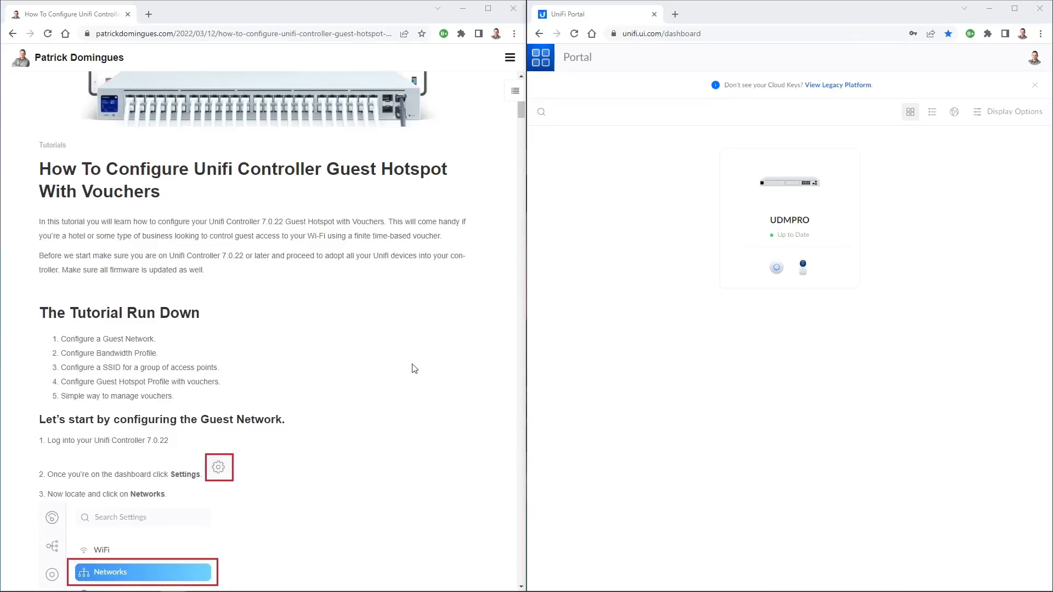
{"action": "scroll", "coordinate": [415, 368], "scroll_direction": "down", "scroll_amount": 5}
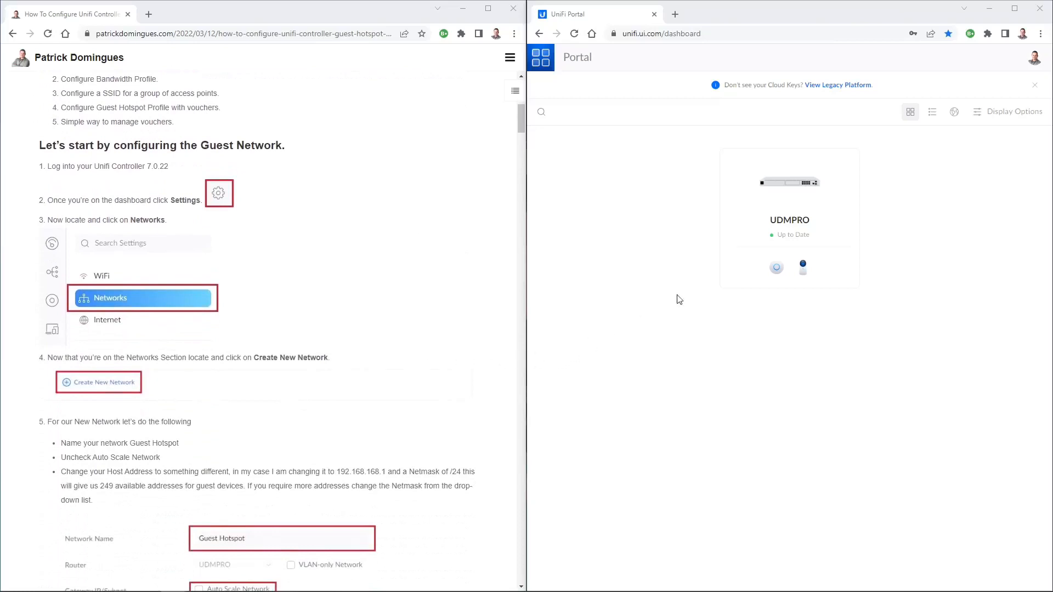
{"action": "left_click", "coordinate": [770, 276]}
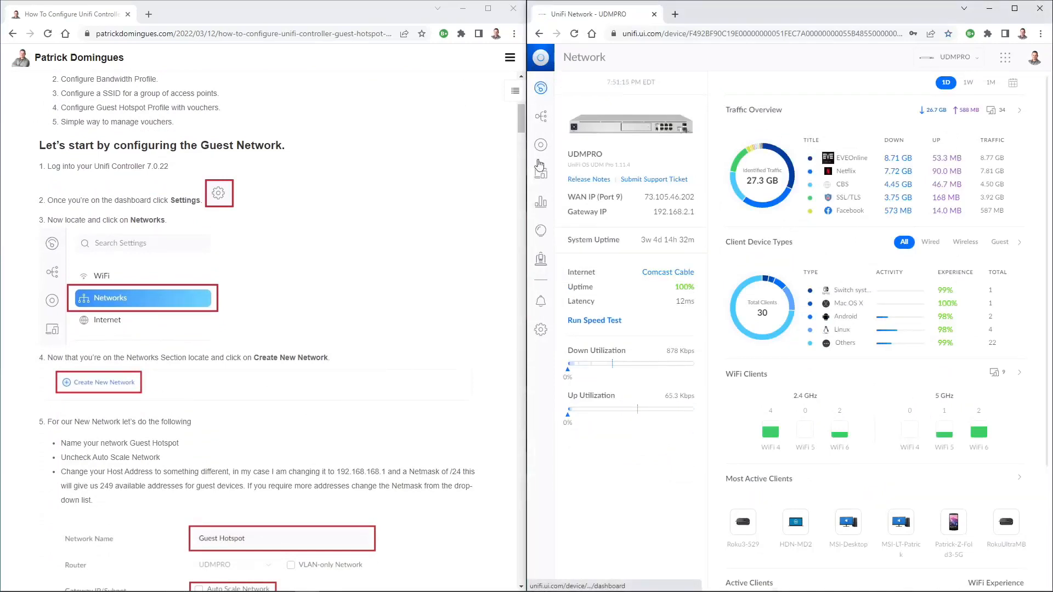
{"action": "left_click", "coordinate": [541, 331]}
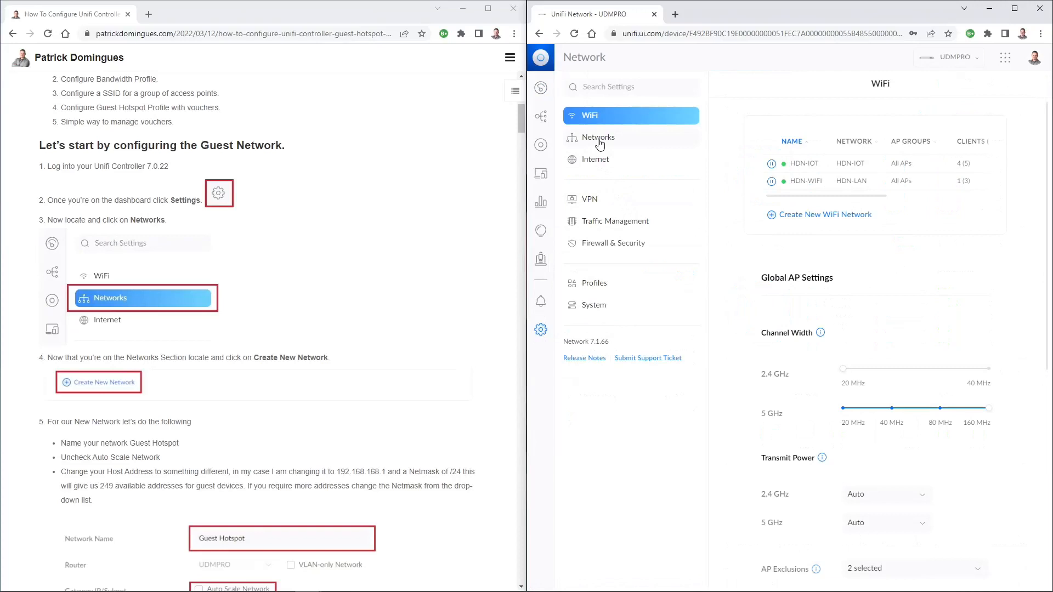
{"action": "left_click", "coordinate": [600, 144]}
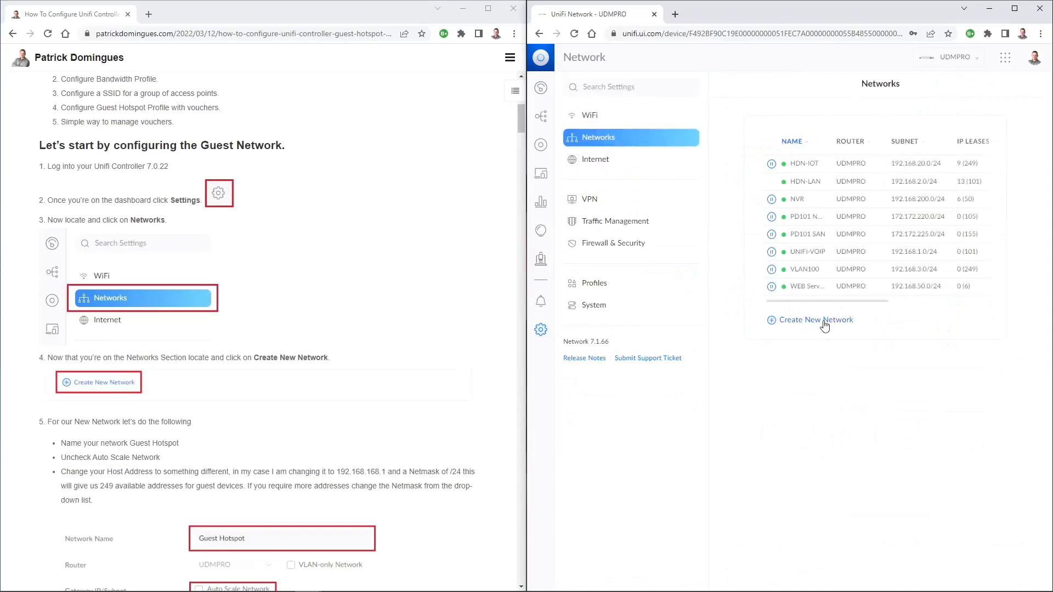
{"action": "left_click", "coordinate": [824, 325]}
{"action": "scroll", "coordinate": [411, 433], "scroll_direction": "down", "scroll_amount": 4}
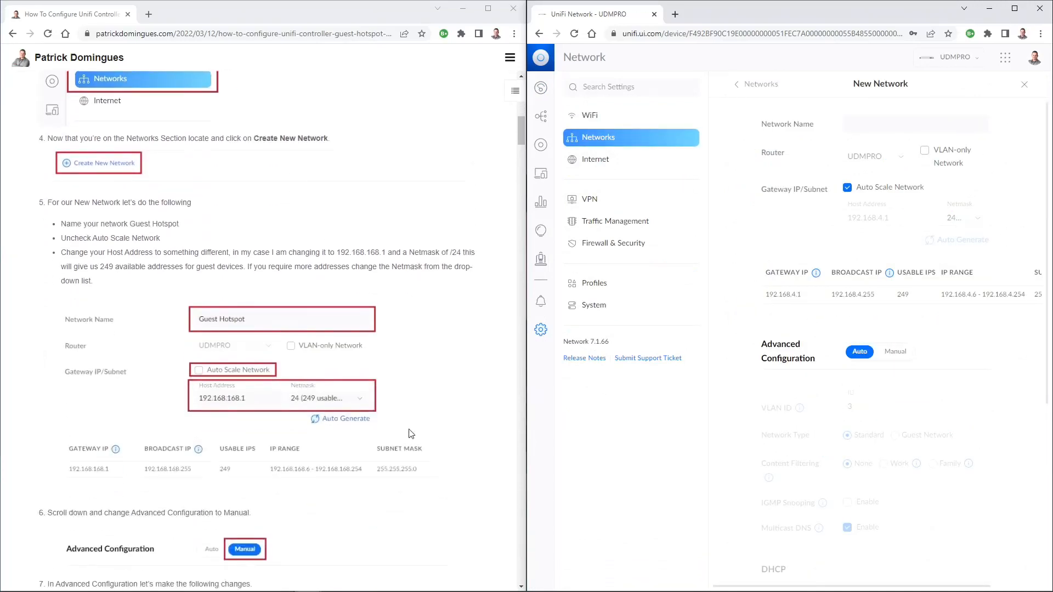
Name the new network Guest HotSpot and turn off Auto Scale Network
{"action": "left_click", "coordinate": [858, 122]}
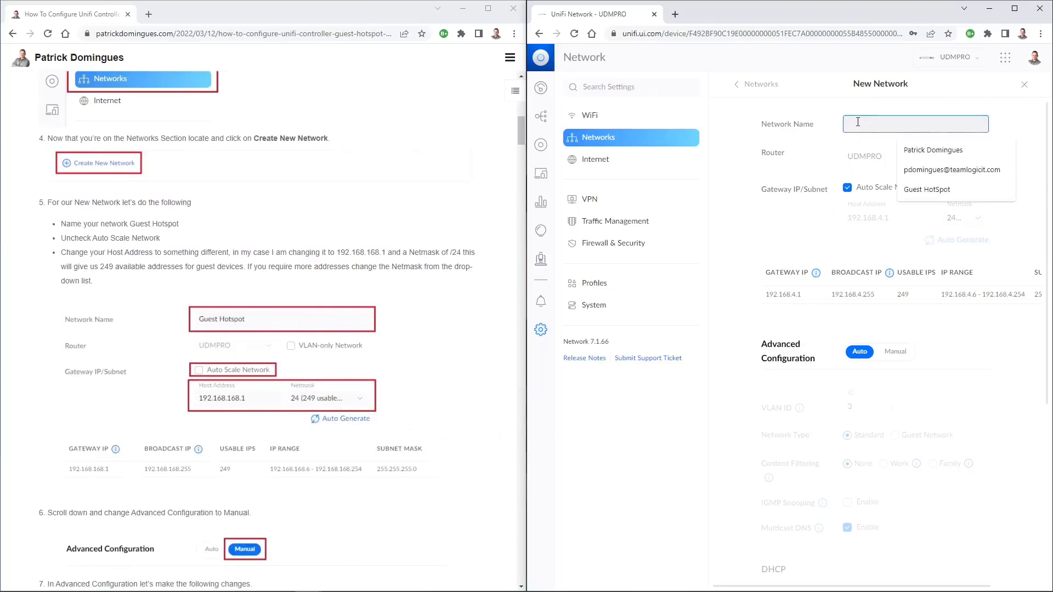
{"action": "type", "text": "Guest H"}
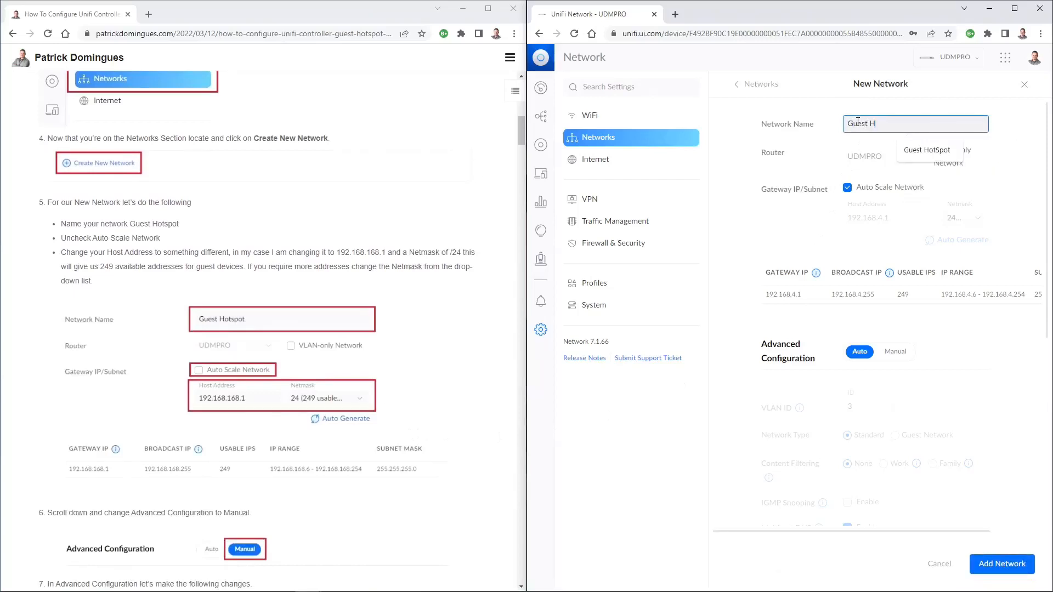
{"action": "type", "text": "otSpot"}
{"action": "left_click", "coordinate": [847, 189]}
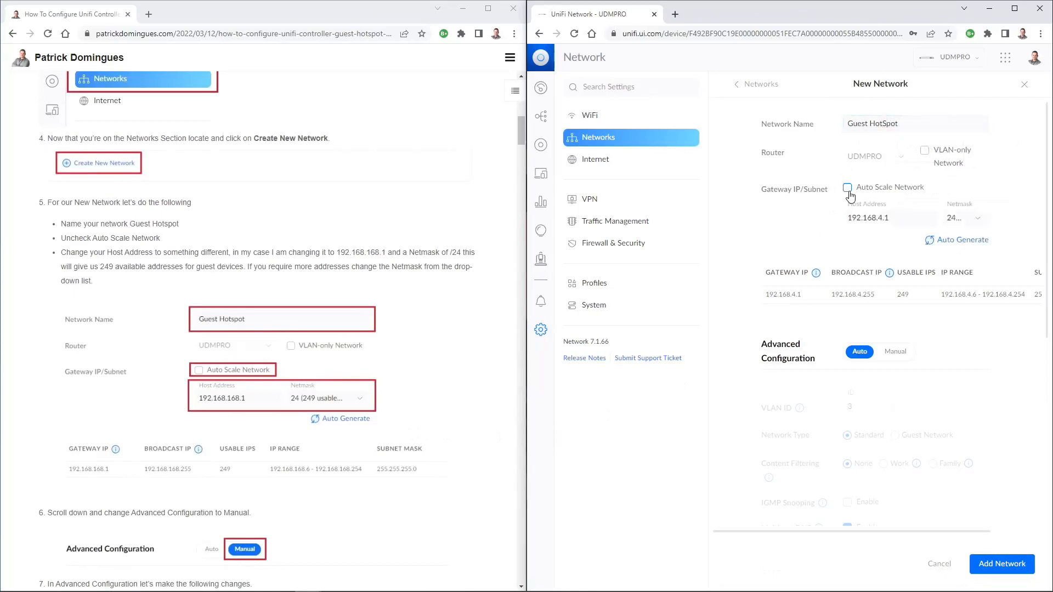
Set the network's gateway host address to 192.16.16.1
{"action": "left_click", "coordinate": [883, 217]}
{"action": "left_click_drag", "start_coordinate": [883, 218], "coordinate": [870, 218]}
{"action": "type", "text": "."}
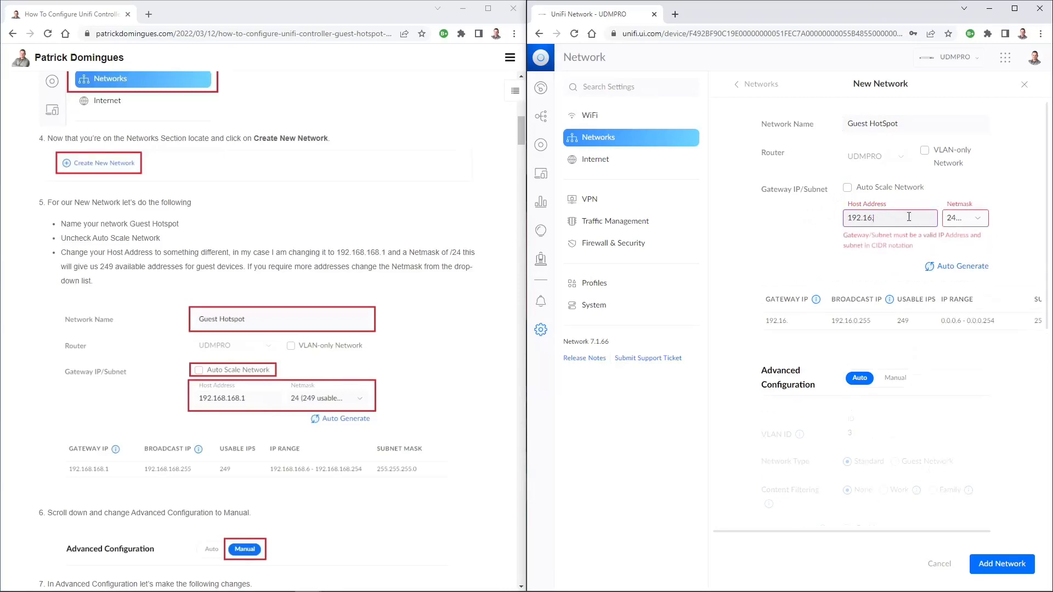
{"action": "type", "text": "16"}
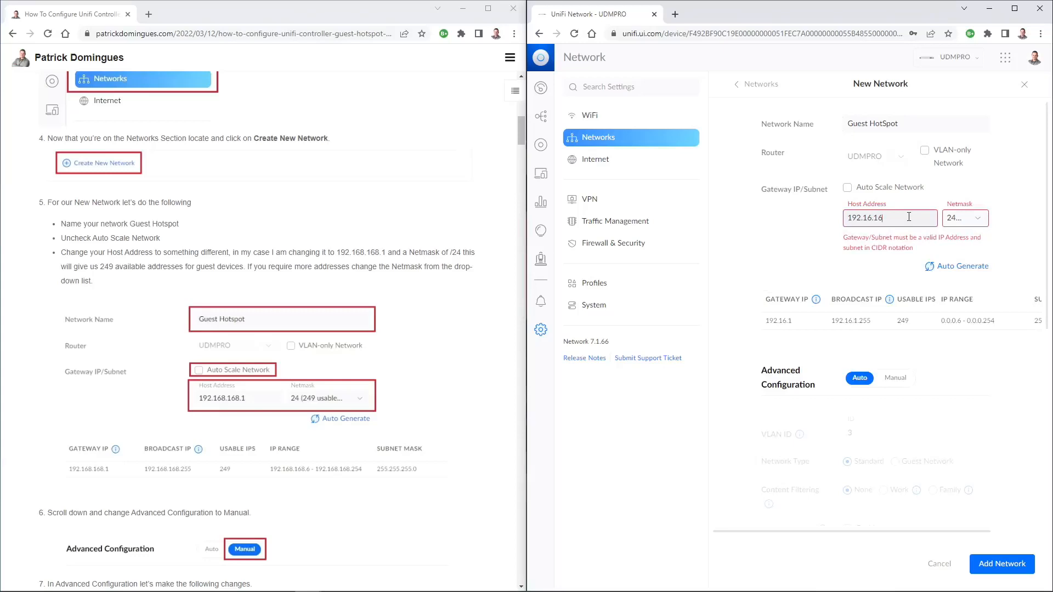
{"action": "type", "text": ".1"}
Choose the 23 netmask with 500 usable hosts for the gateway subnet
{"action": "left_click", "coordinate": [980, 221]}
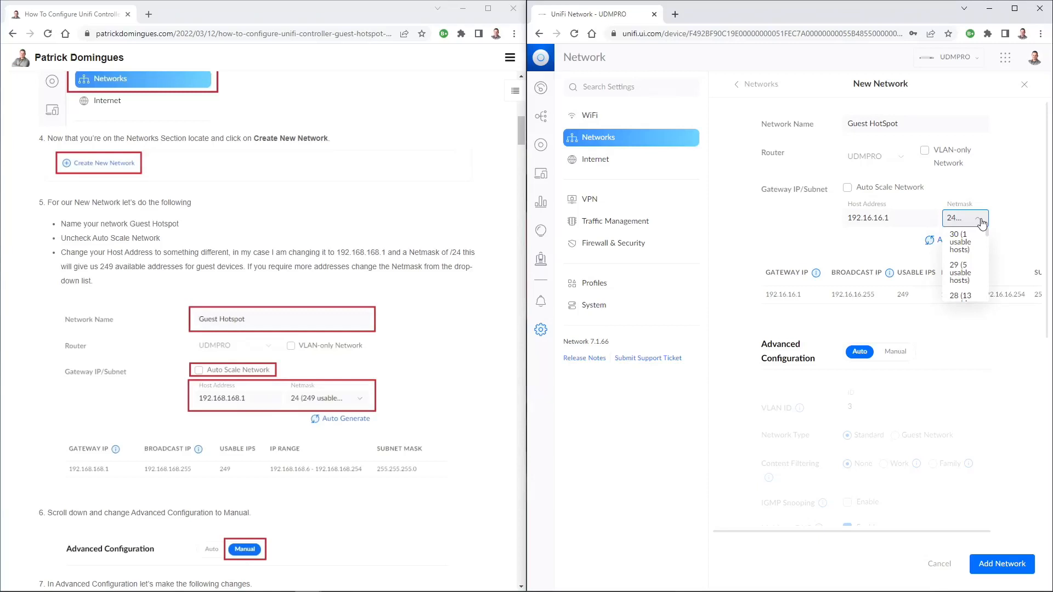
{"action": "scroll", "coordinate": [970, 280], "scroll_direction": "down", "scroll_amount": 2}
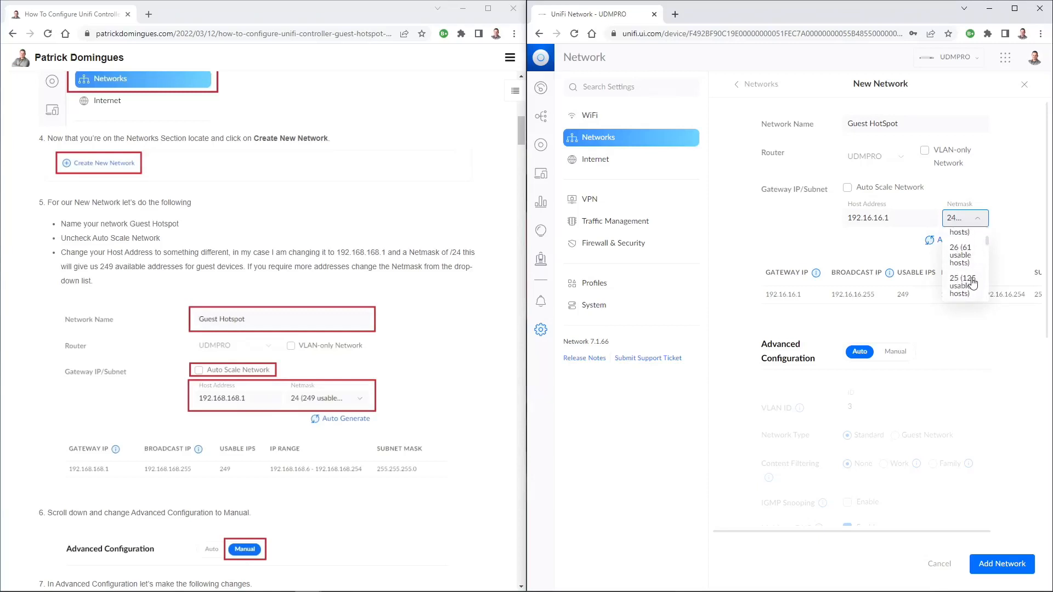
{"action": "scroll", "coordinate": [972, 282], "scroll_direction": "down", "scroll_amount": 1}
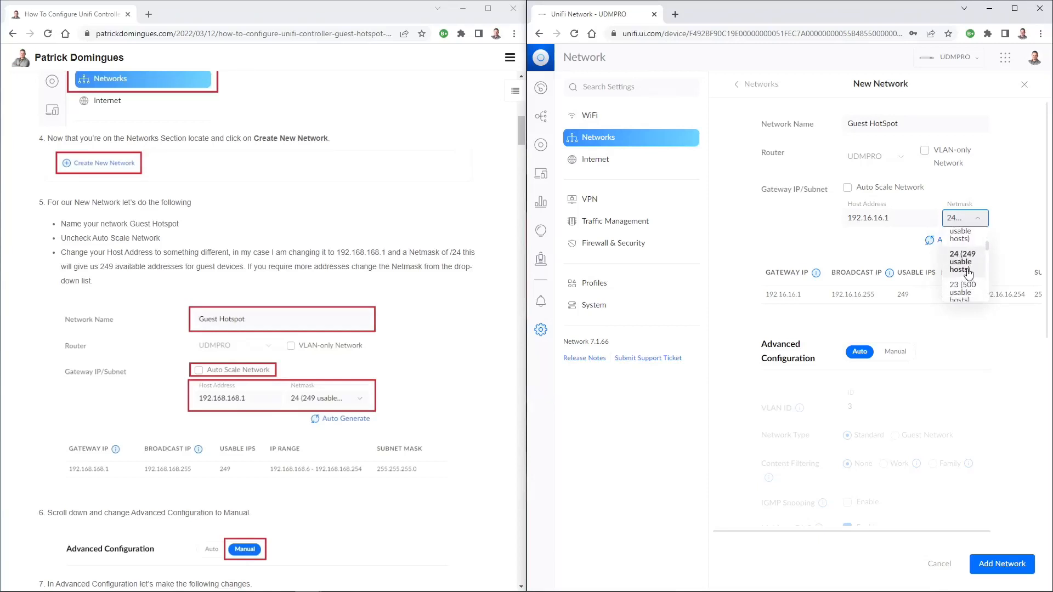
{"action": "scroll", "coordinate": [975, 265], "scroll_direction": "down", "scroll_amount": 1}
{"action": "scroll", "coordinate": [976, 264], "scroll_direction": "up", "scroll_amount": 1}
{"action": "left_click", "coordinate": [962, 296]}
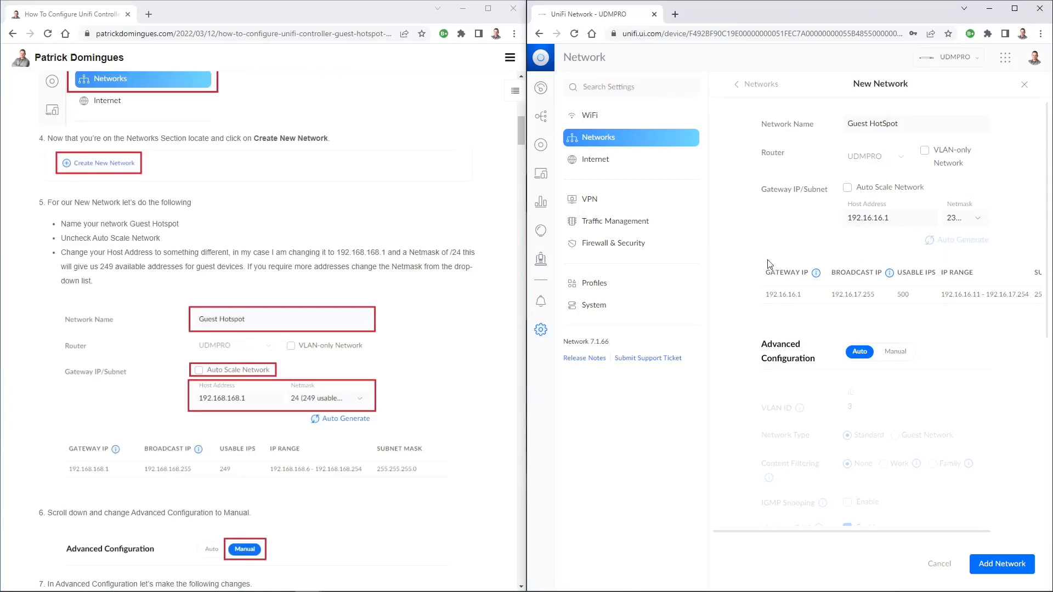
Switch the network's advanced configuration to Manual and set the VLAN ID to 16
{"action": "scroll", "coordinate": [768, 264], "scroll_direction": "down", "scroll_amount": 1}
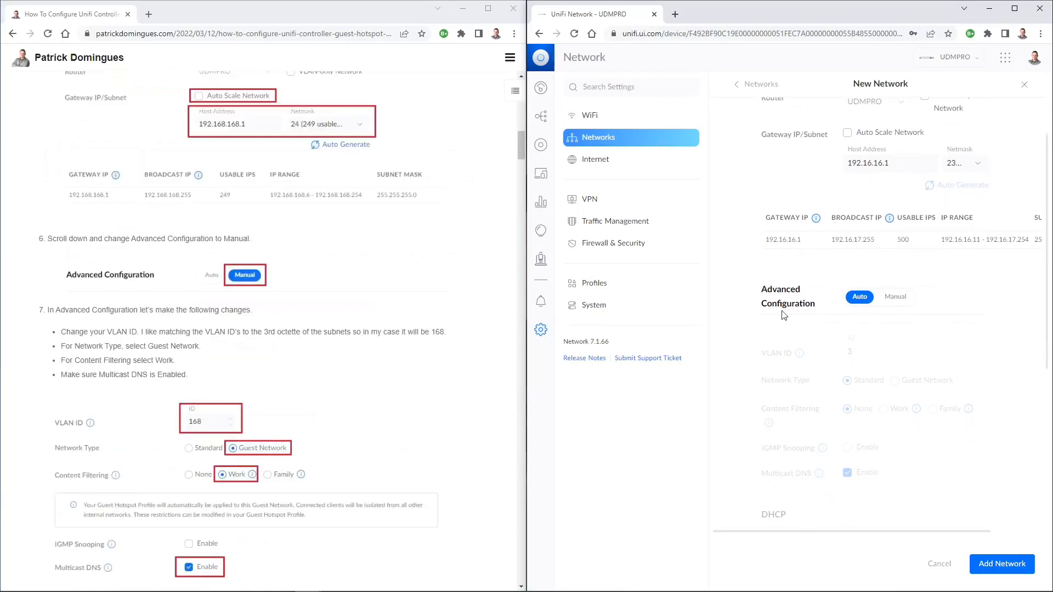
{"action": "left_click", "coordinate": [895, 296]}
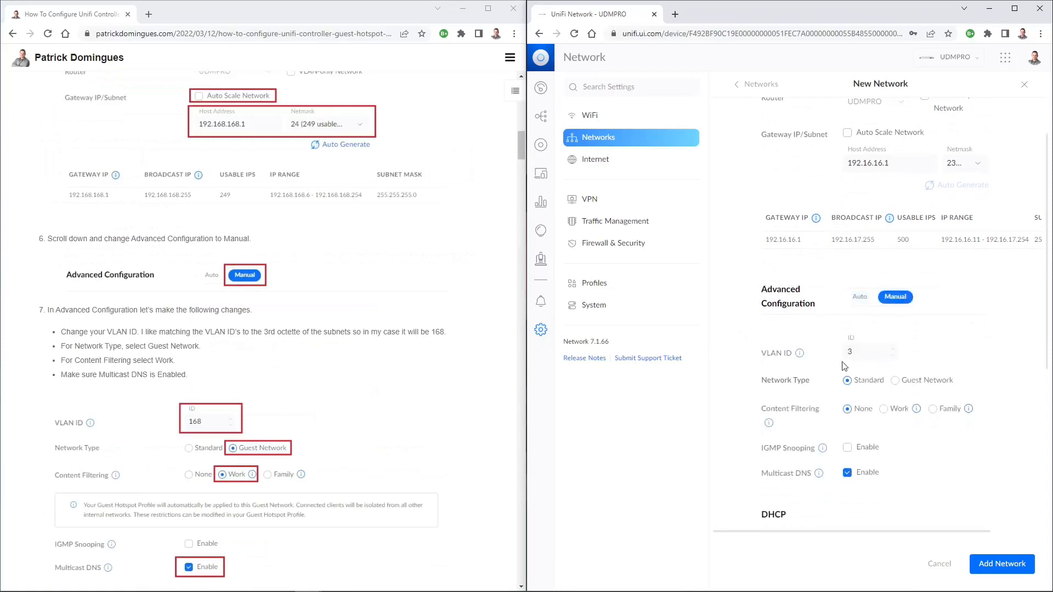
{"action": "double_click", "coordinate": [860, 355]}
{"action": "type", "text": "16"}
Set the network type to Guest Network and the content filtering to Work
{"action": "scroll", "coordinate": [713, 425], "scroll_direction": "down", "scroll_amount": 1}
{"action": "scroll", "coordinate": [495, 433], "scroll_direction": "down", "scroll_amount": 2}
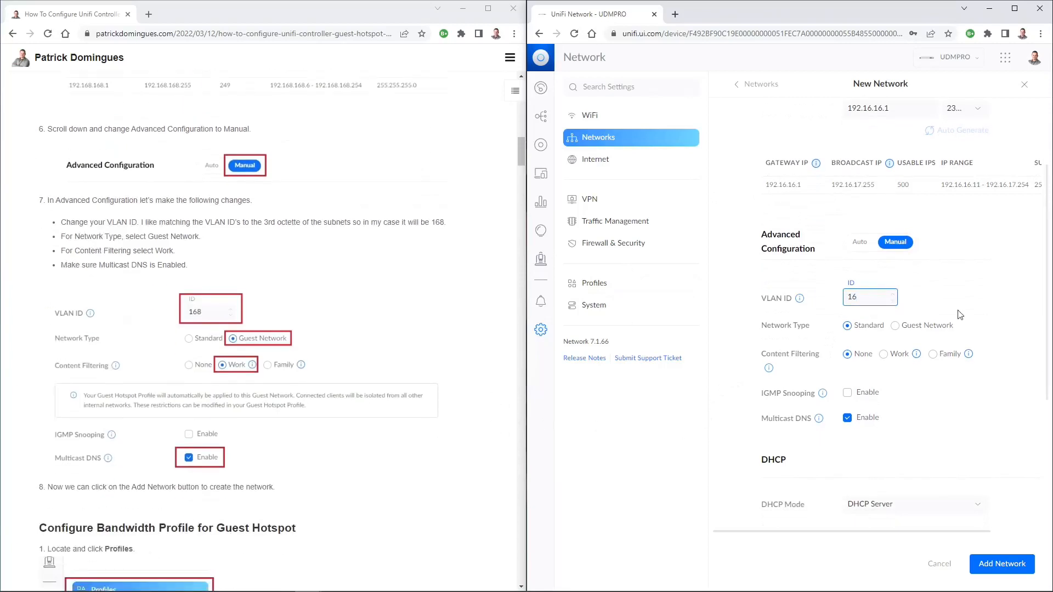
{"action": "left_click", "coordinate": [928, 329]}
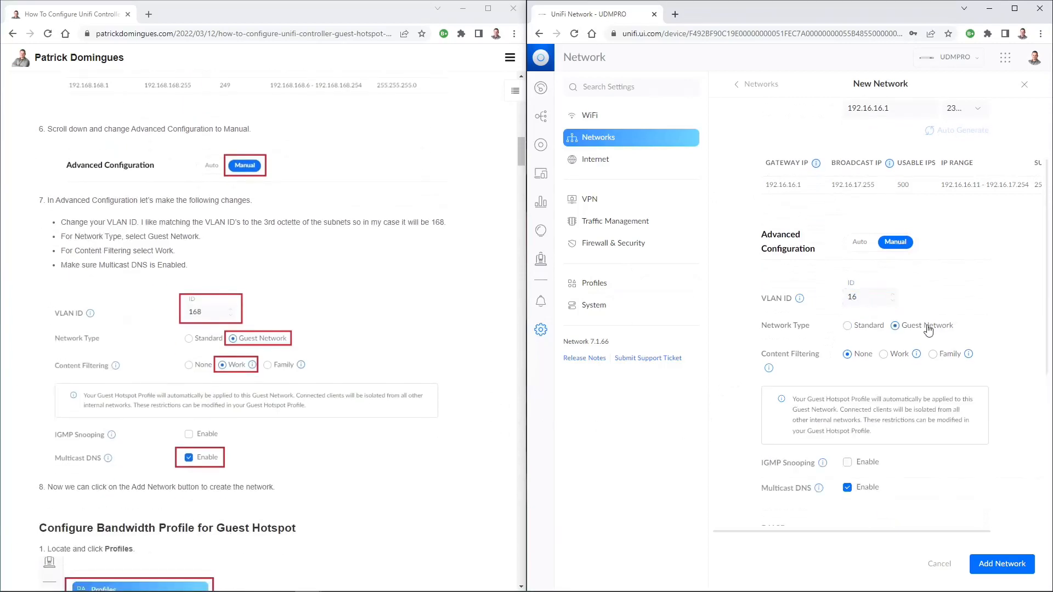
{"action": "left_click", "coordinate": [882, 356]}
Check the remaining multicast DNS, DHCP and IPv6 settings and add the Guest HotSpot network
{"action": "scroll", "coordinate": [732, 416], "scroll_direction": "down", "scroll_amount": 2}
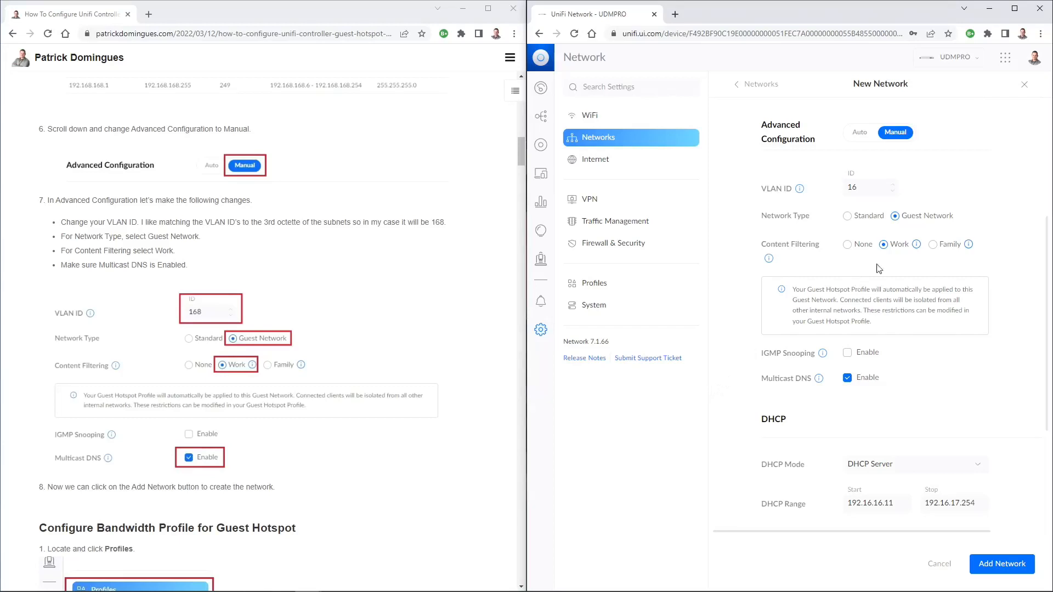
{"action": "scroll", "coordinate": [905, 252], "scroll_direction": "down", "scroll_amount": 2}
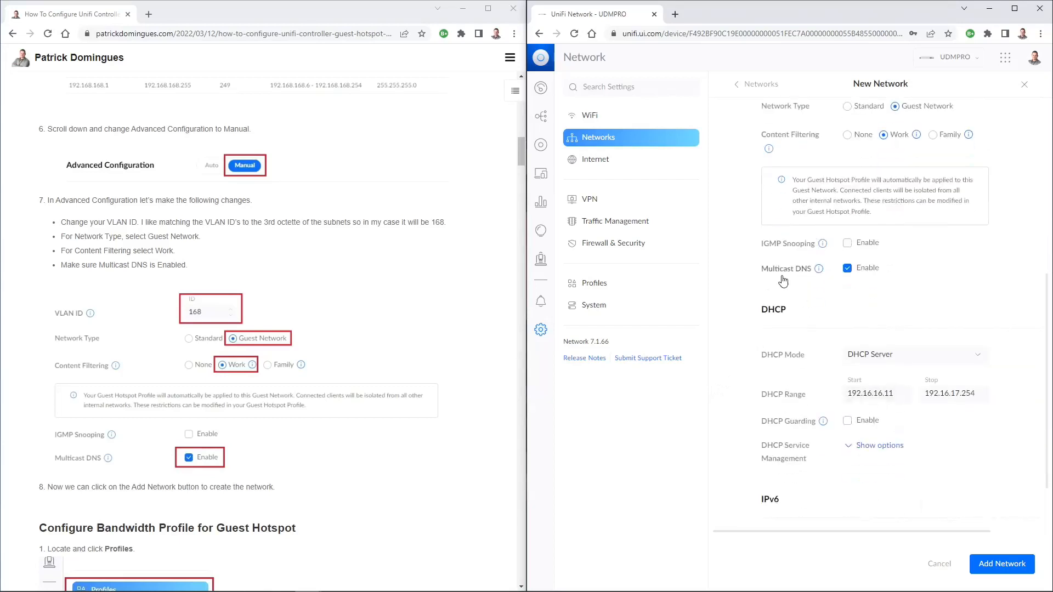
{"action": "scroll", "coordinate": [472, 476], "scroll_direction": "down", "scroll_amount": 4}
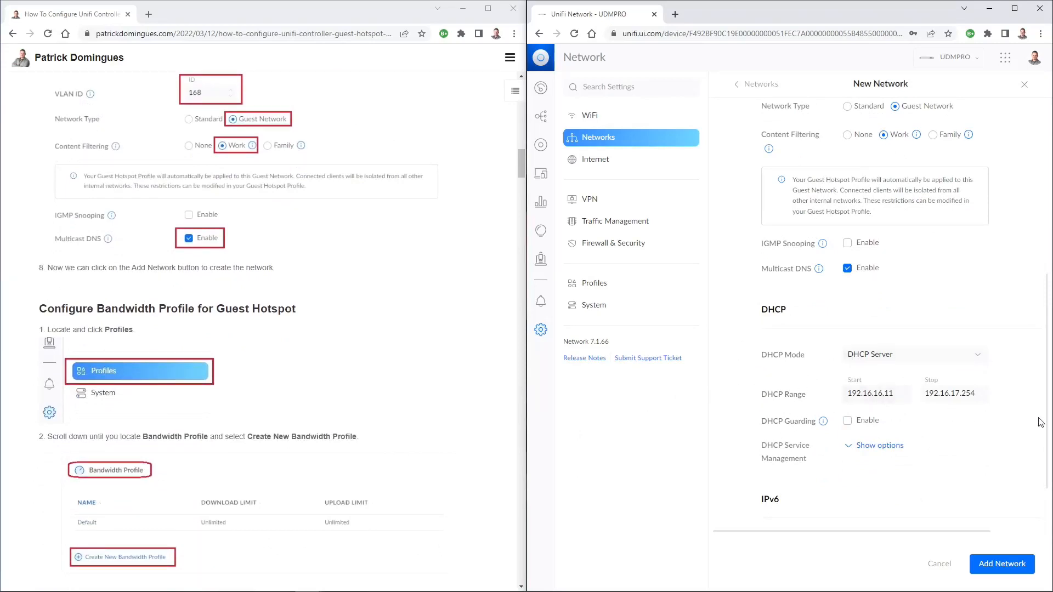
{"action": "scroll", "coordinate": [914, 489], "scroll_direction": "down", "scroll_amount": 1}
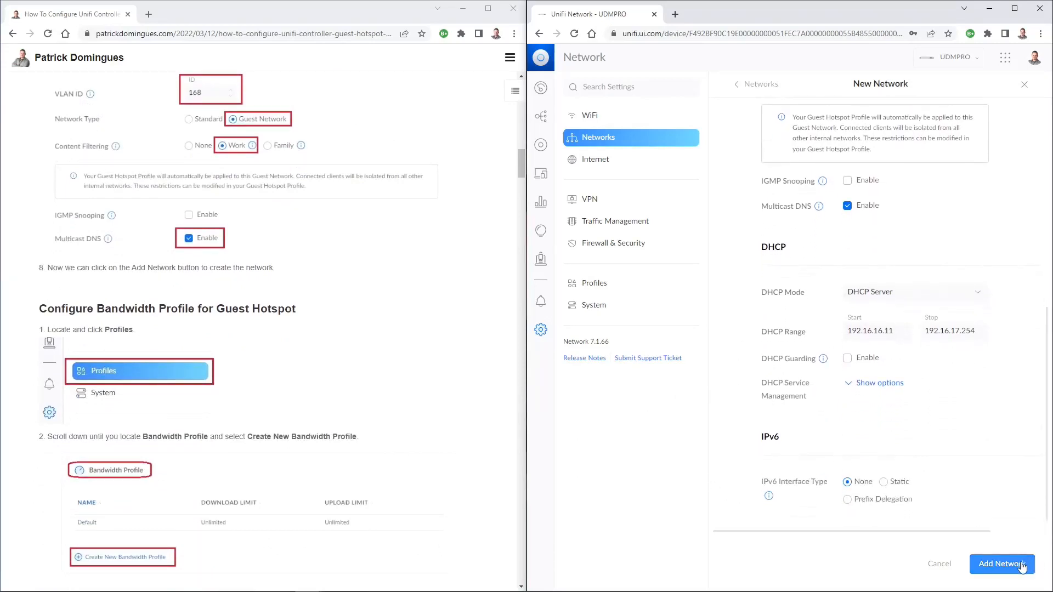
{"action": "left_click", "coordinate": [1000, 570]}
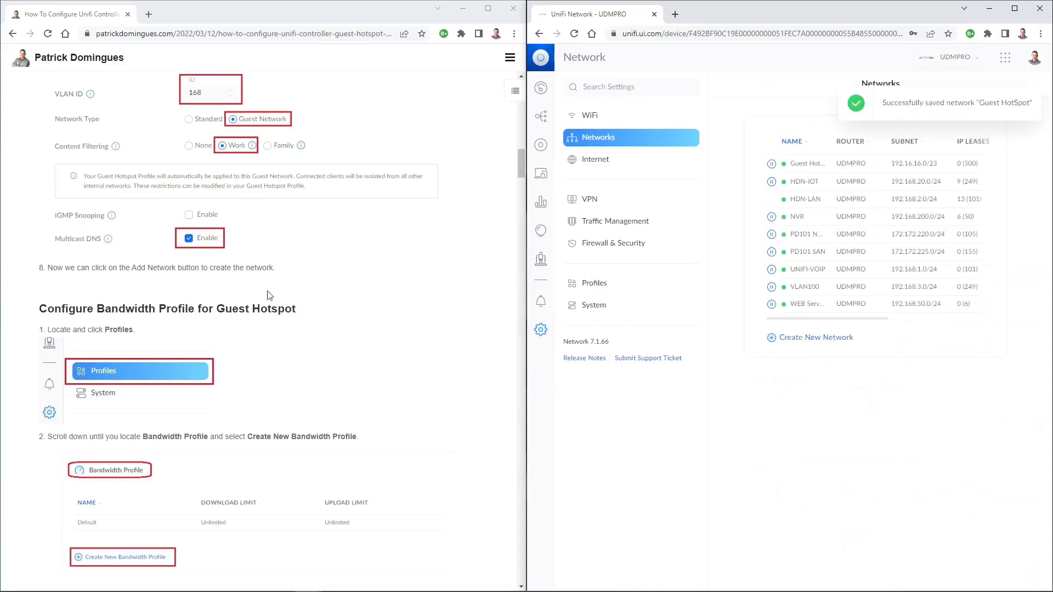
Go to the Profiles settings and start creating a new bandwidth profile
{"action": "left_click_drag", "start_coordinate": [38, 311], "coordinate": [296, 313]}
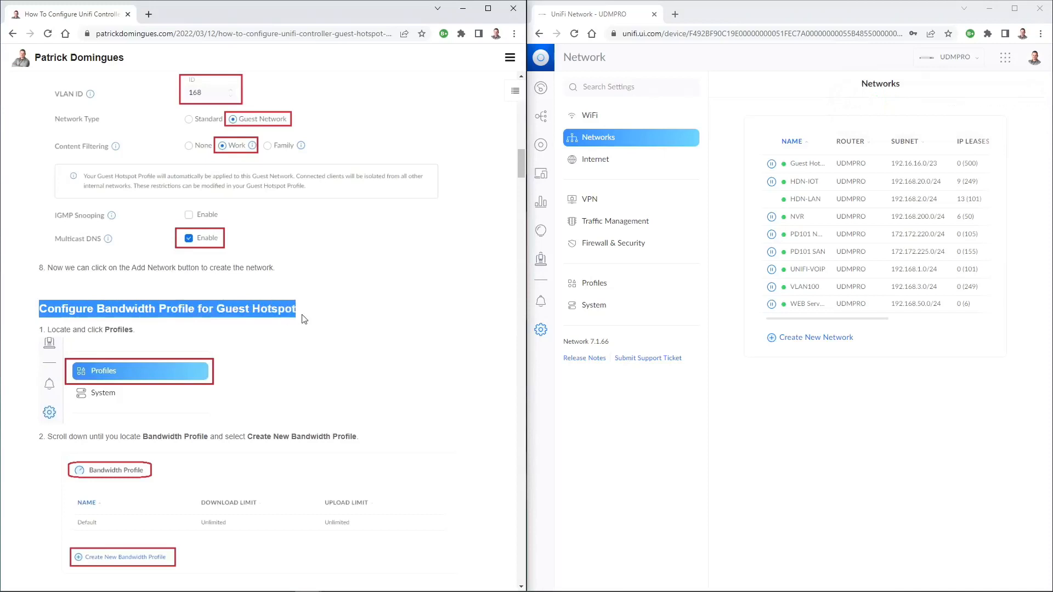
{"action": "left_click", "coordinate": [626, 467]}
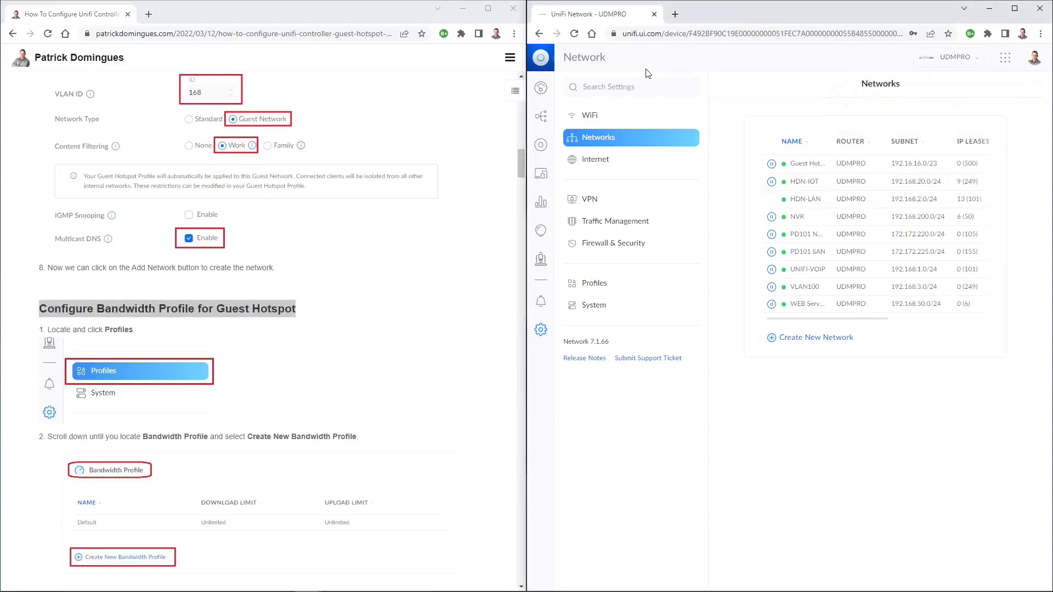
{"action": "left_click", "coordinate": [597, 290]}
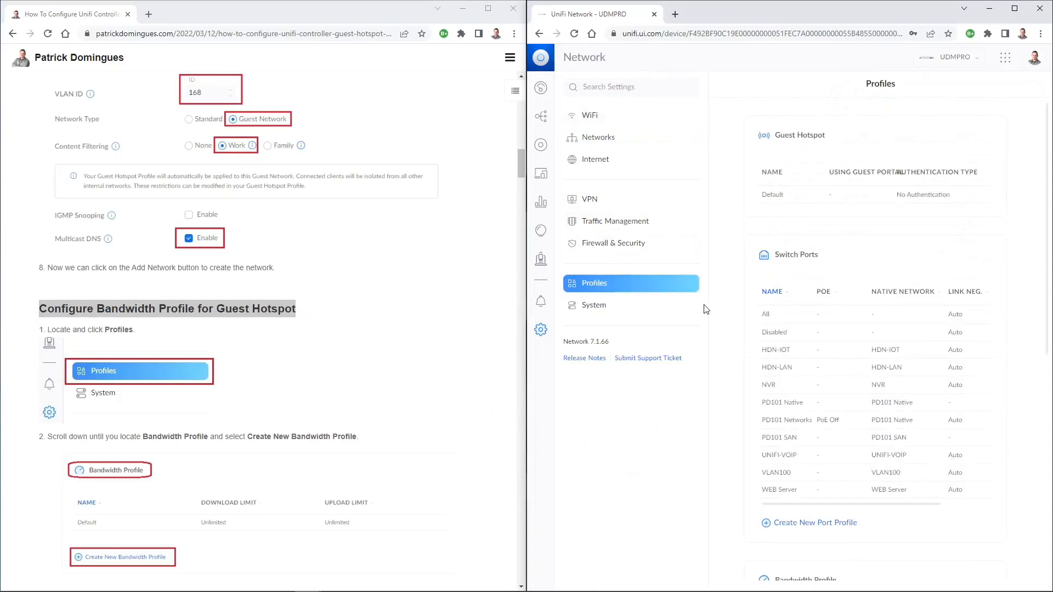
{"action": "scroll", "coordinate": [762, 422], "scroll_direction": "down", "scroll_amount": 4}
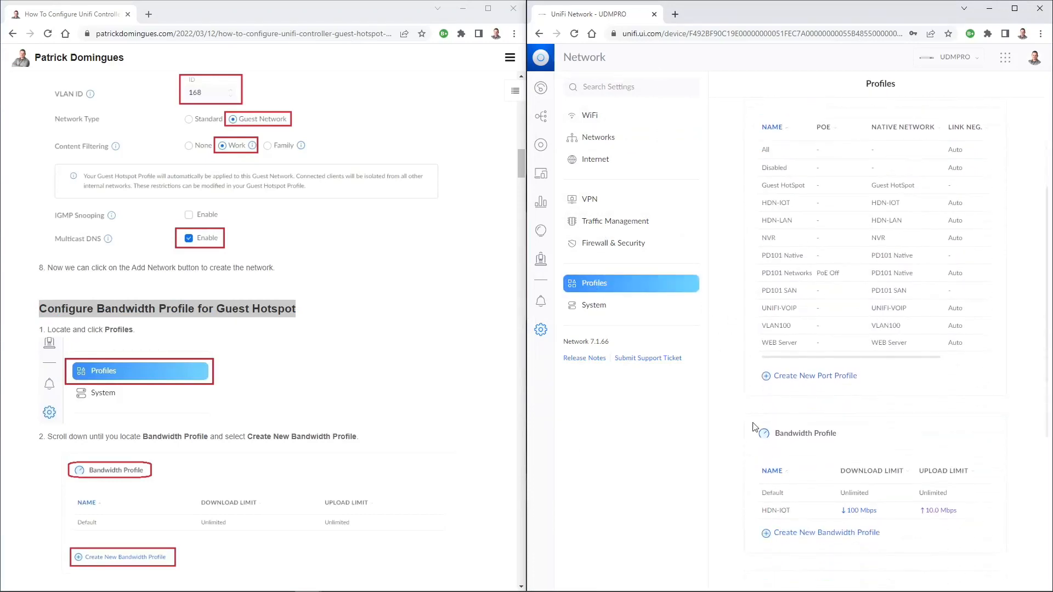
{"action": "left_click_drag", "start_coordinate": [783, 324], "coordinate": [843, 327]}
{"action": "left_click_drag", "start_coordinate": [907, 435], "coordinate": [778, 430]}
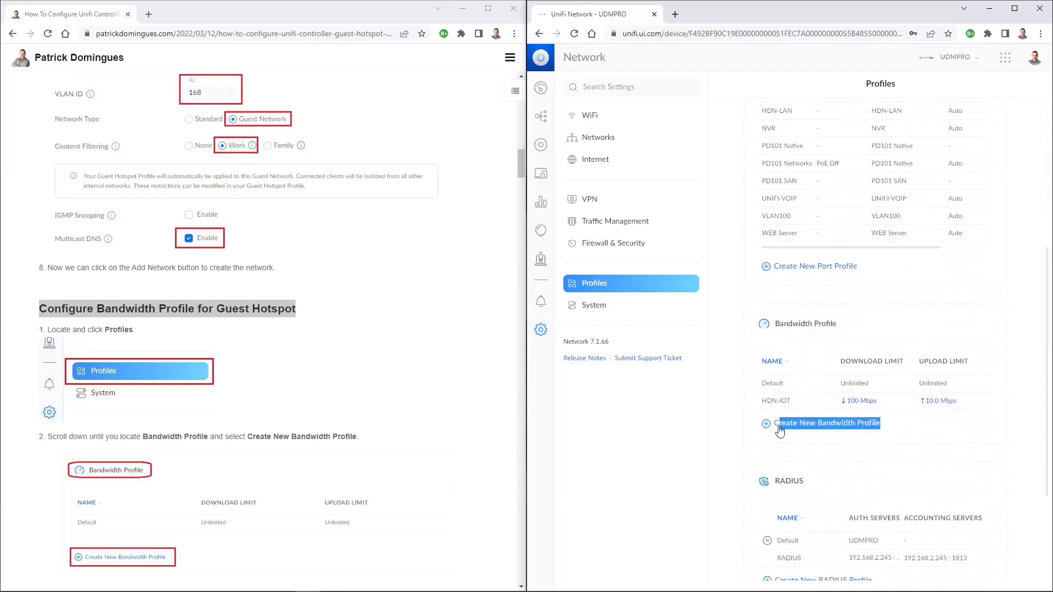
{"action": "left_click", "coordinate": [825, 425]}
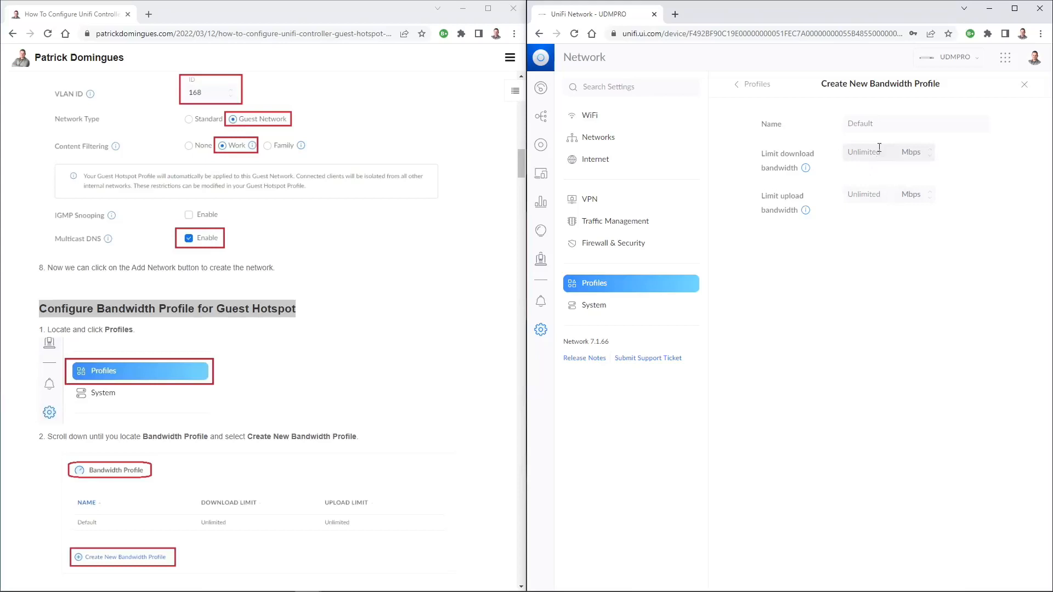
Name the new bandwidth profile Guest HotSpot
{"action": "left_click", "coordinate": [878, 129]}
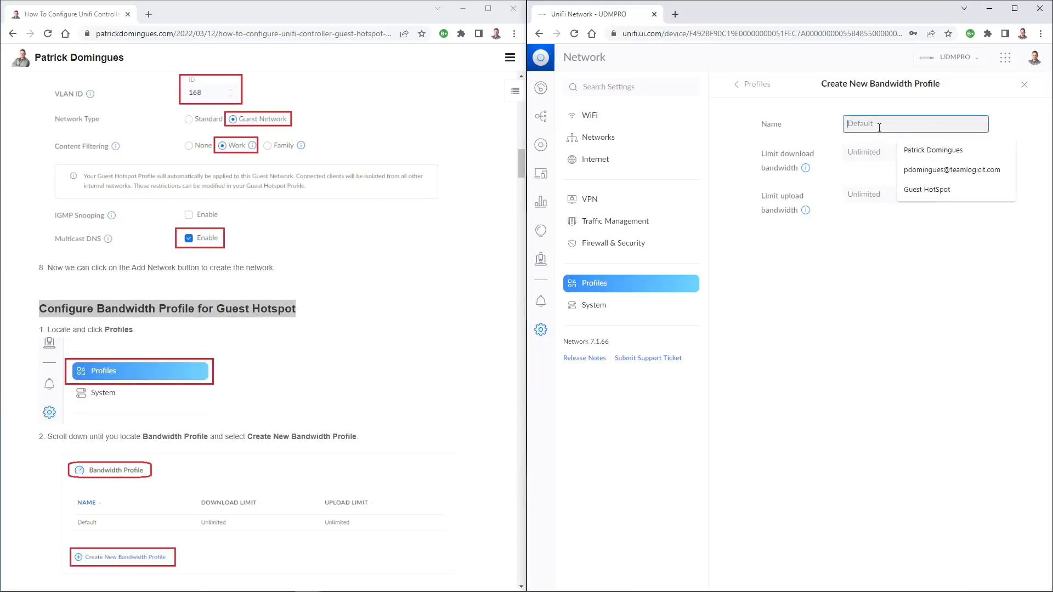
{"action": "type", "text": "Guest"}
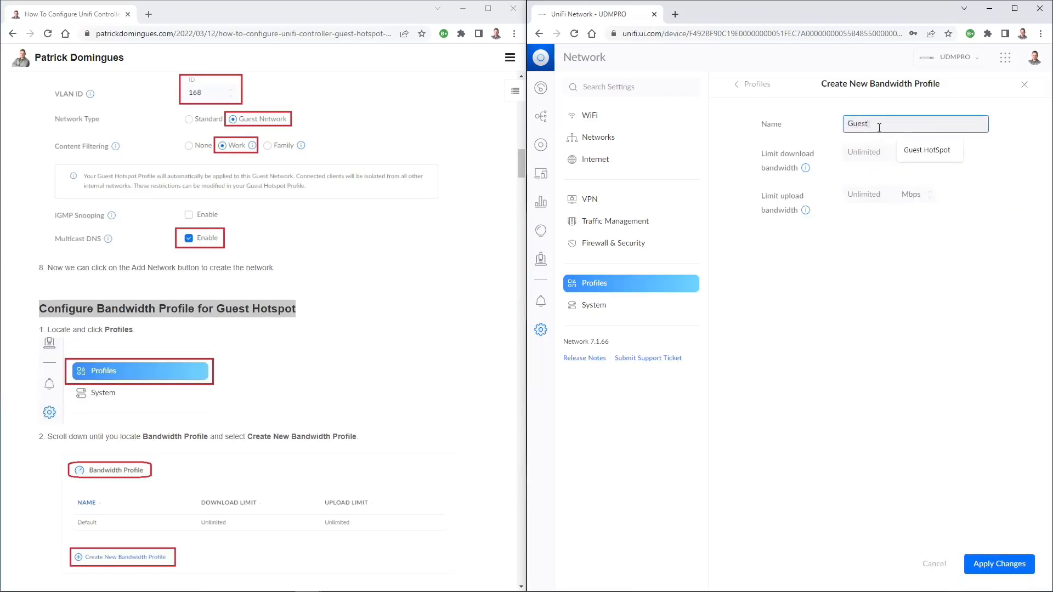
{"action": "type", "text": " HotSpot"}
Limit the profile's download bandwidth to 100 Mbps and its upload bandwidth to 10 Mbps
{"action": "left_click", "coordinate": [848, 157]}
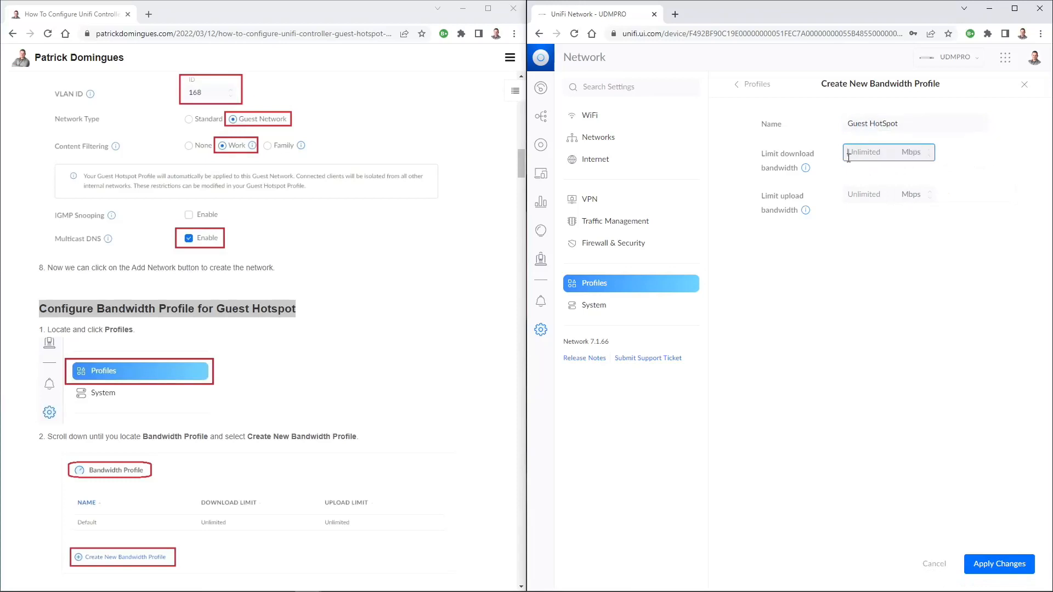
{"action": "type", "text": "250"}
{"action": "left_click", "coordinate": [863, 195]}
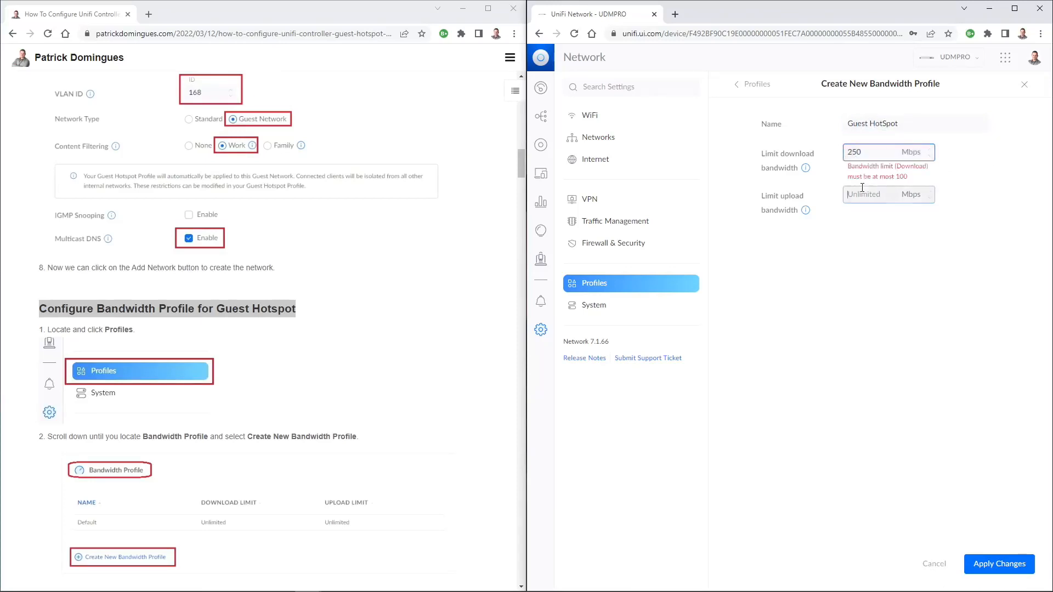
{"action": "type", "text": "10"}
{"action": "left_click_drag", "start_coordinate": [867, 153], "coordinate": [818, 157]}
{"action": "type", "text": "100"}
{"action": "left_click", "coordinate": [823, 331]}
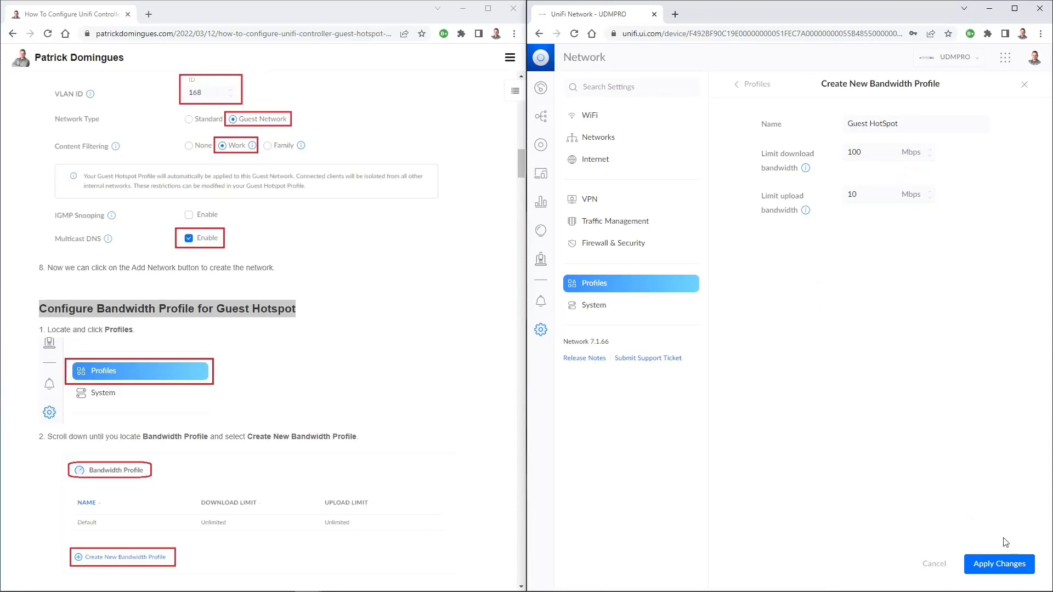
Save the Guest HotSpot bandwidth profile and go to the guide's section on configuring a guest SSID
{"action": "left_click", "coordinate": [1006, 571]}
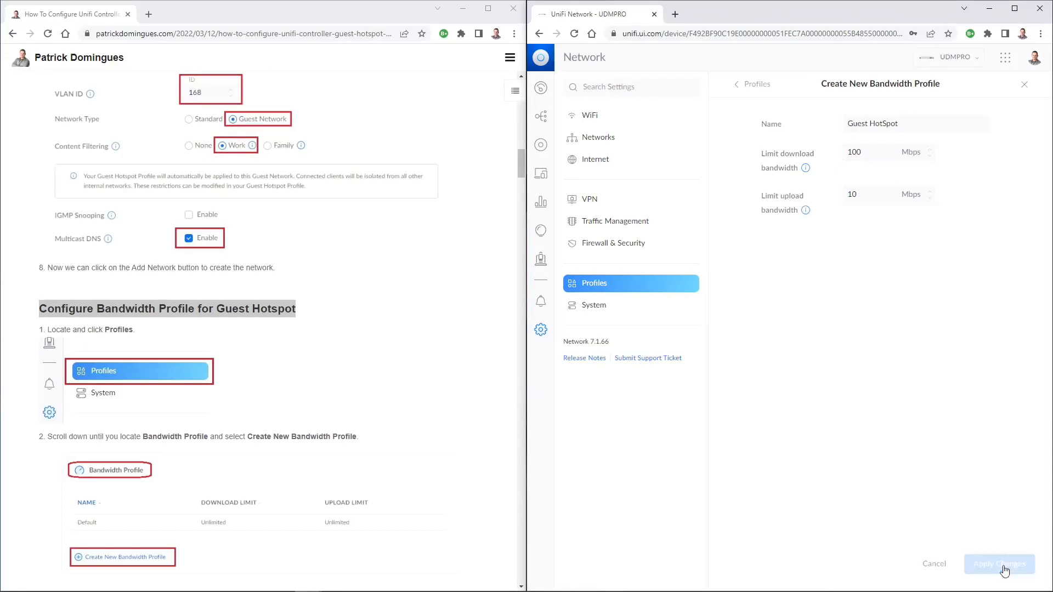
{"action": "scroll", "coordinate": [397, 456], "scroll_direction": "down", "scroll_amount": 7}
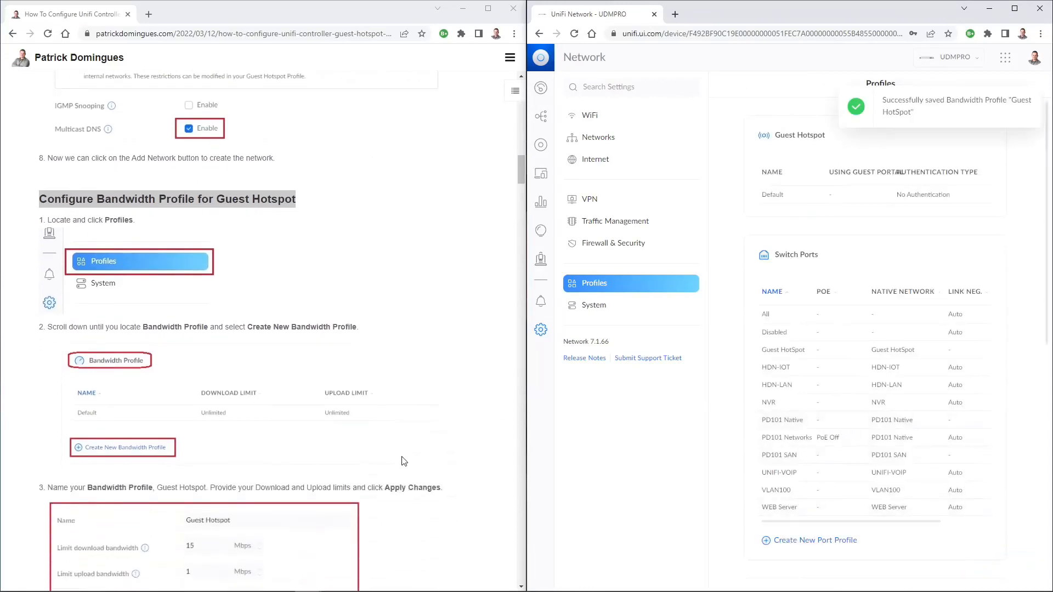
{"action": "scroll", "coordinate": [397, 457], "scroll_direction": "down", "scroll_amount": 5}
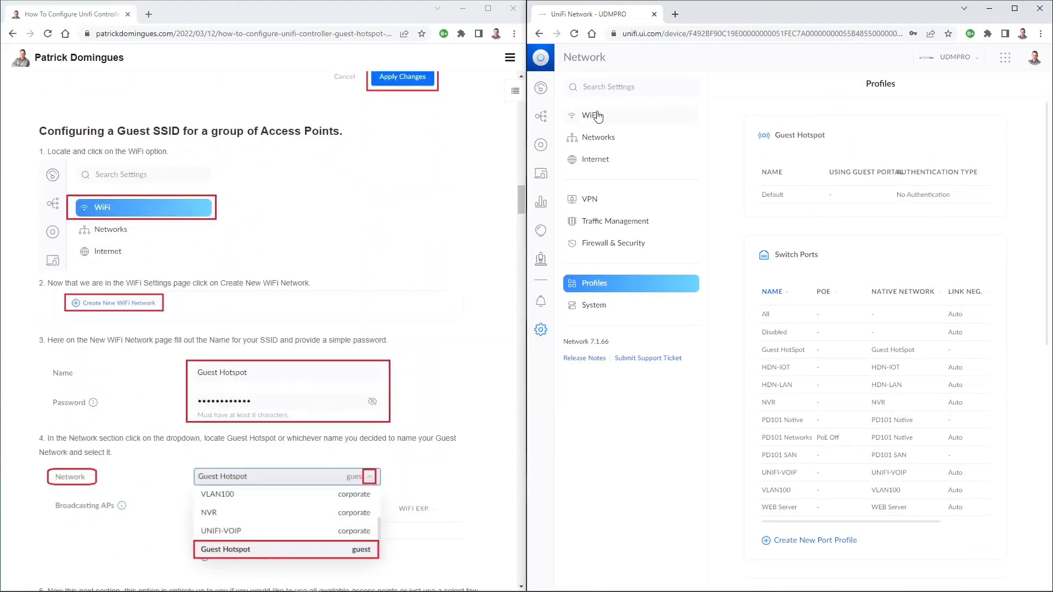
Start a new WiFi network, name it Guest Hotspot and enter its WiFi password
{"action": "left_click", "coordinate": [597, 117]}
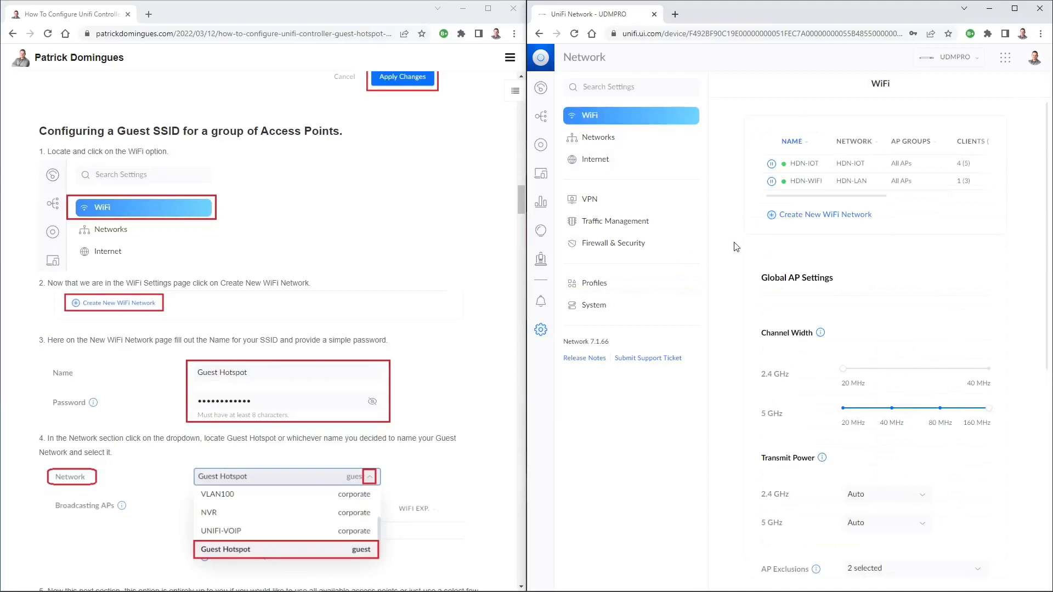
{"action": "left_click", "coordinate": [795, 217]}
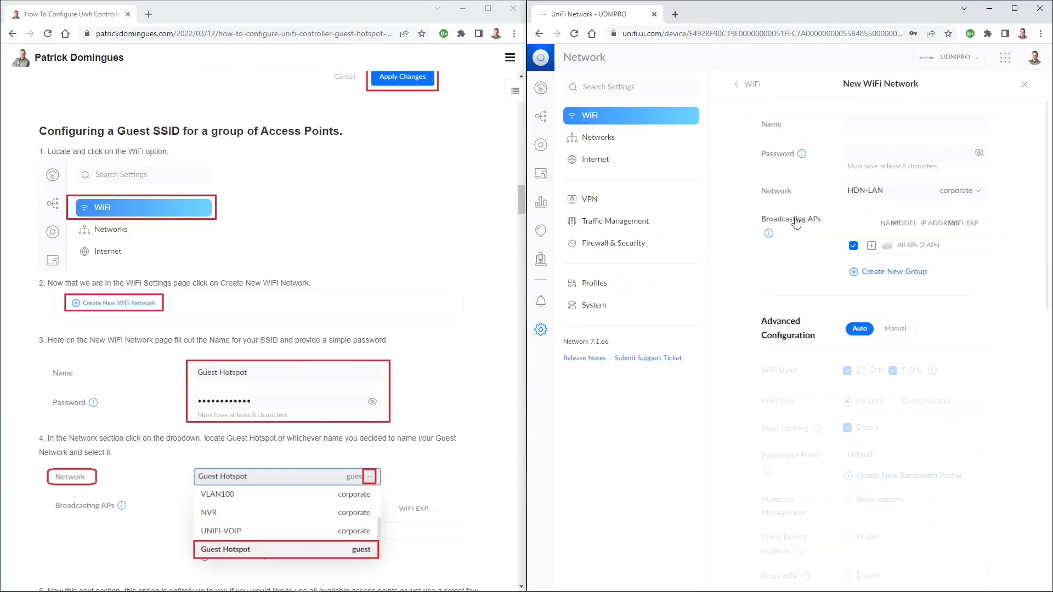
{"action": "left_click", "coordinate": [864, 123]}
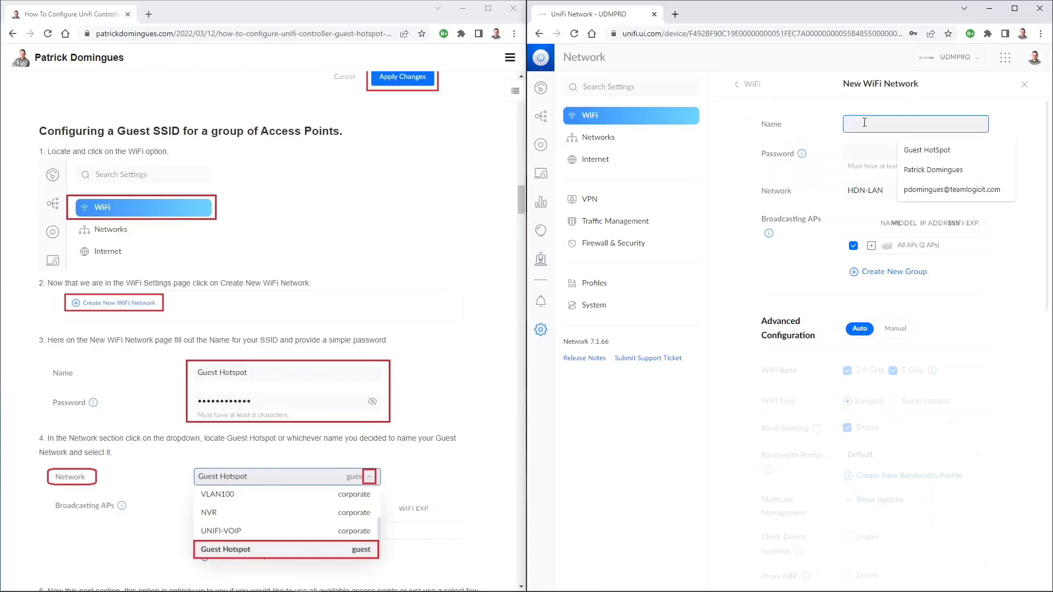
{"action": "type", "text": "Guest Hotspot"}
{"action": "left_click", "coordinate": [865, 154]}
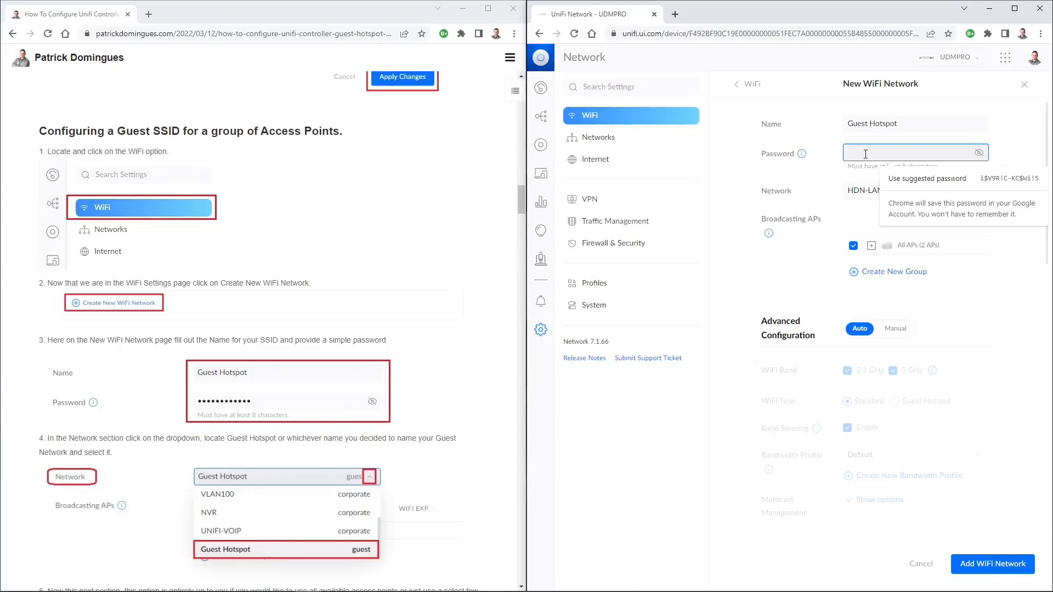
{"action": "type", "text": "**********"}
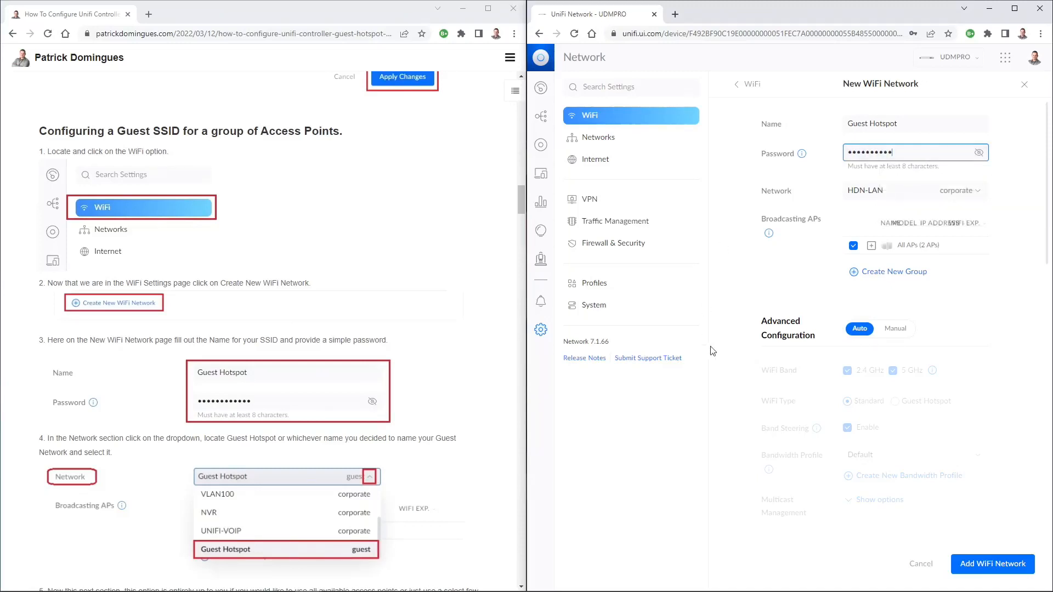
Assign the new WiFi network to the Guest HotSpot guest network
{"action": "left_click", "coordinate": [978, 192]}
{"action": "scroll", "coordinate": [935, 238], "scroll_direction": "down", "scroll_amount": 4}
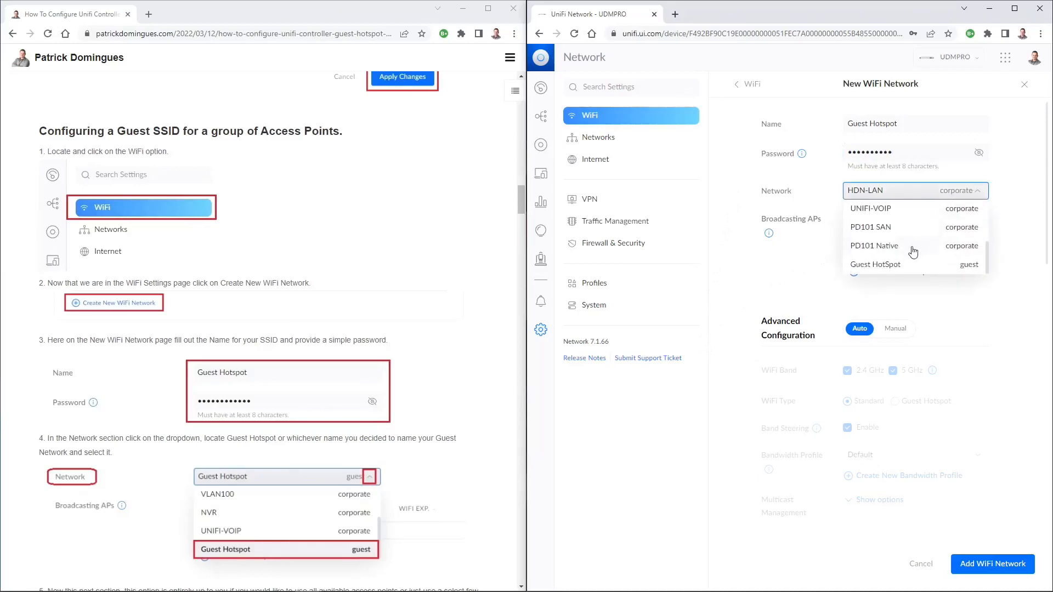
{"action": "left_click", "coordinate": [899, 266]}
Create a broadcasting AP group named Guest HotSpot containing UAP-AC-Lite, and exclude the All APs group from broadcasting
{"action": "scroll", "coordinate": [819, 216], "scroll_direction": "down", "scroll_amount": 1}
{"action": "left_click", "coordinate": [897, 218]}
{"action": "left_click", "coordinate": [681, 281]}
{"action": "type", "text": "GUest"}
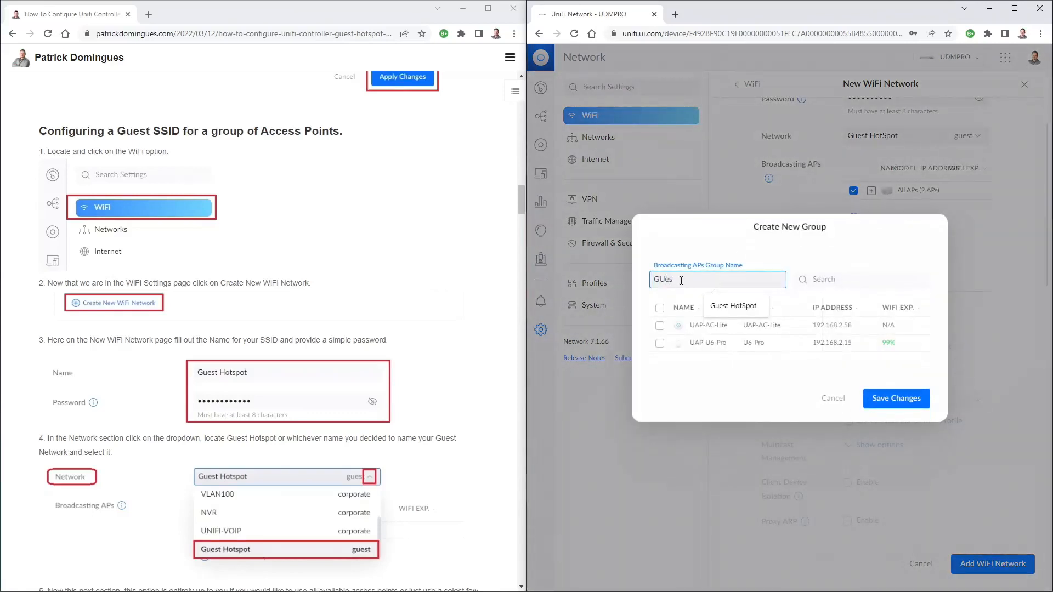
{"action": "key", "text": "BackSpace"}
{"action": "type", "text": "uest HotSpot"}
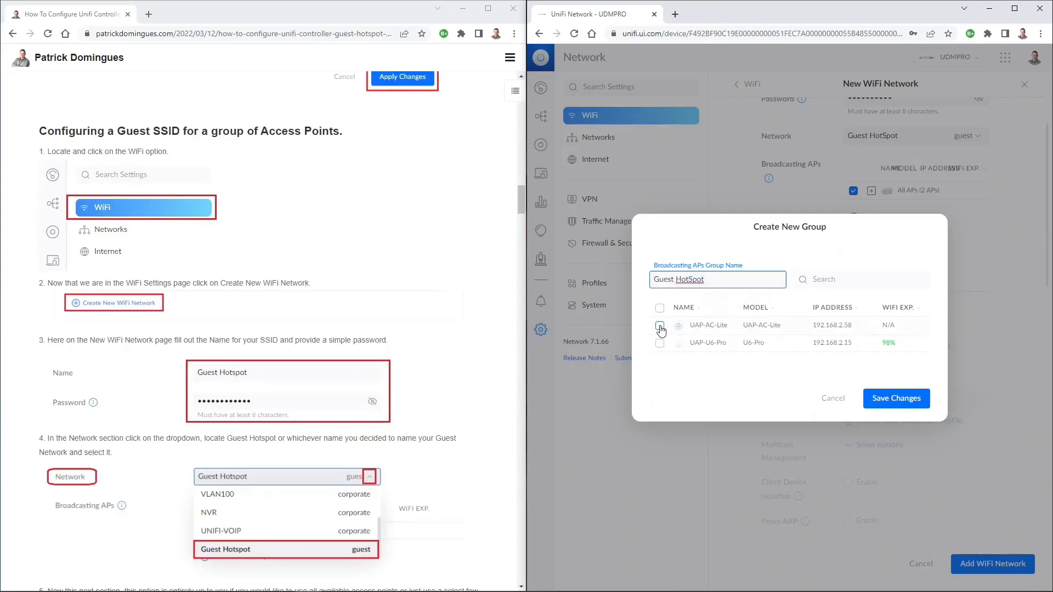
{"action": "left_click", "coordinate": [660, 327]}
{"action": "left_click", "coordinate": [896, 398]}
{"action": "left_click", "coordinate": [854, 192]}
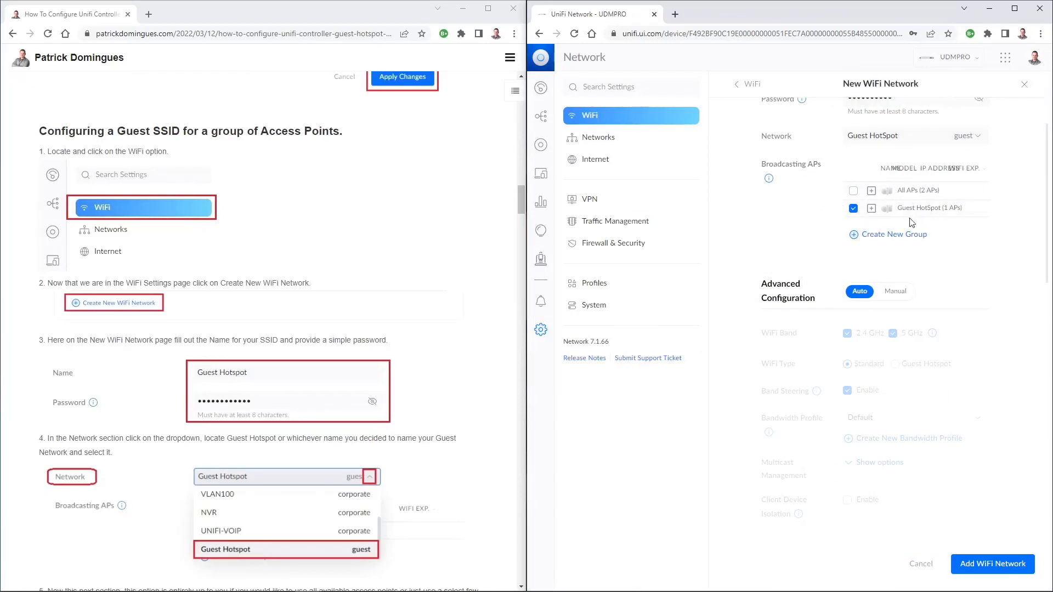
Switch the WiFi network's advanced configuration to Manual and disable the 2.4 GHz band
{"action": "scroll", "coordinate": [842, 264], "scroll_direction": "down", "scroll_amount": 3}
{"action": "scroll", "coordinate": [494, 383], "scroll_direction": "down", "scroll_amount": 9}
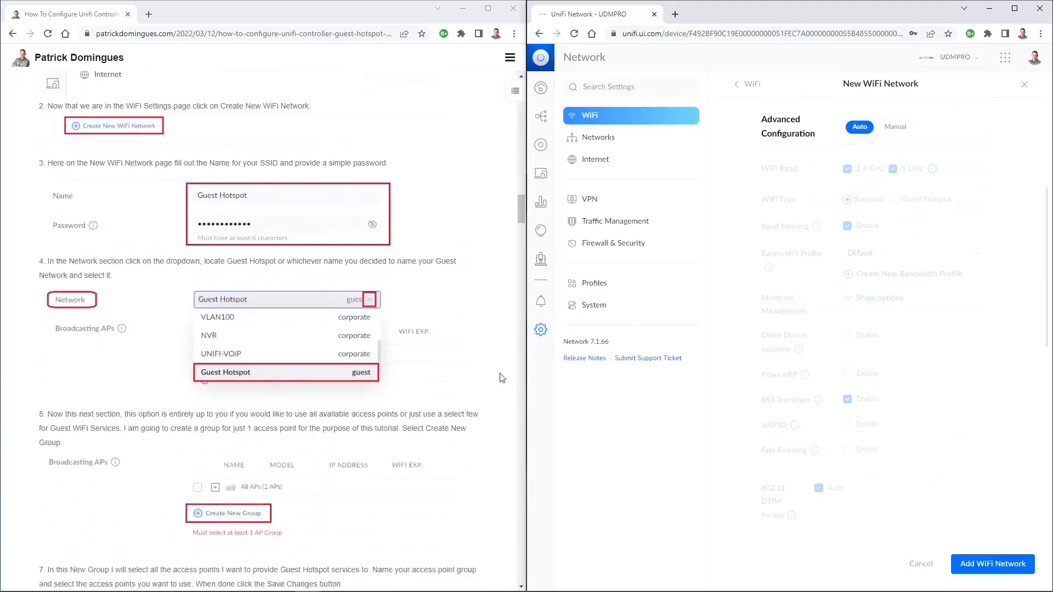
{"action": "scroll", "coordinate": [493, 382], "scroll_direction": "down", "scroll_amount": 8}
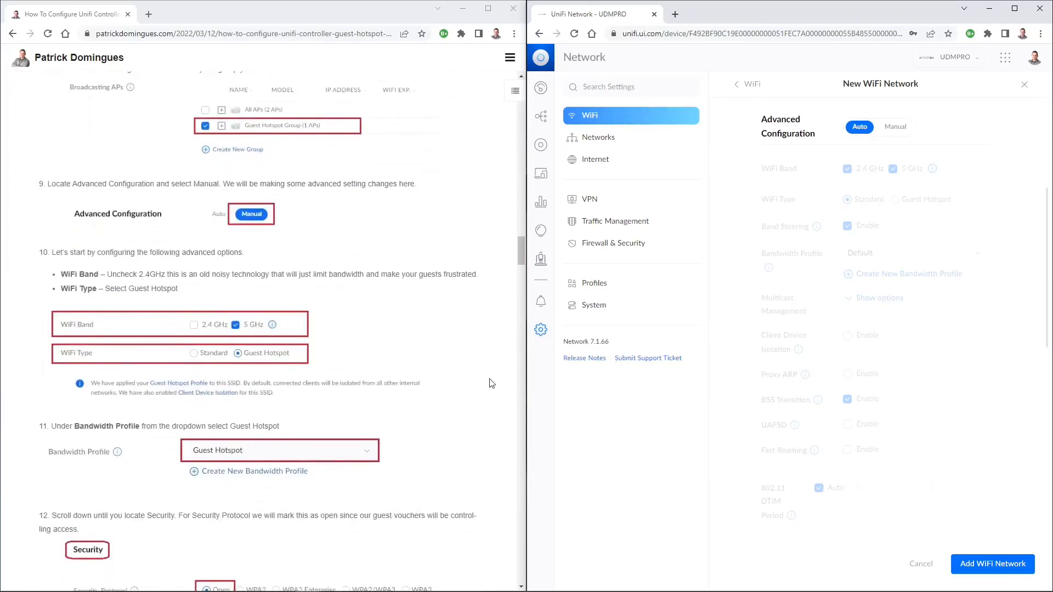
{"action": "left_click_drag", "start_coordinate": [760, 115], "coordinate": [828, 144]}
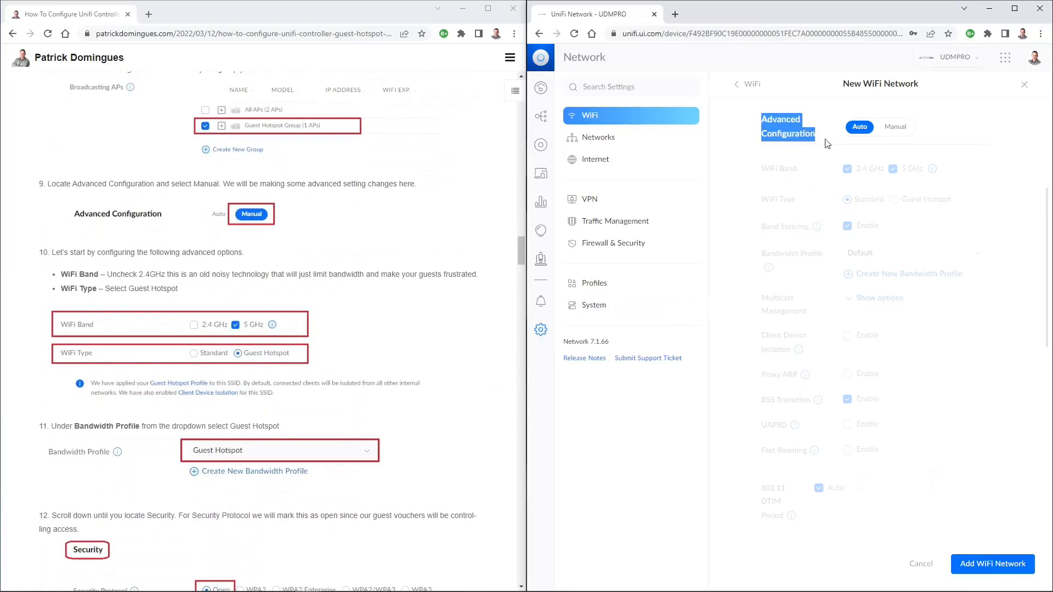
{"action": "left_click", "coordinate": [895, 128]}
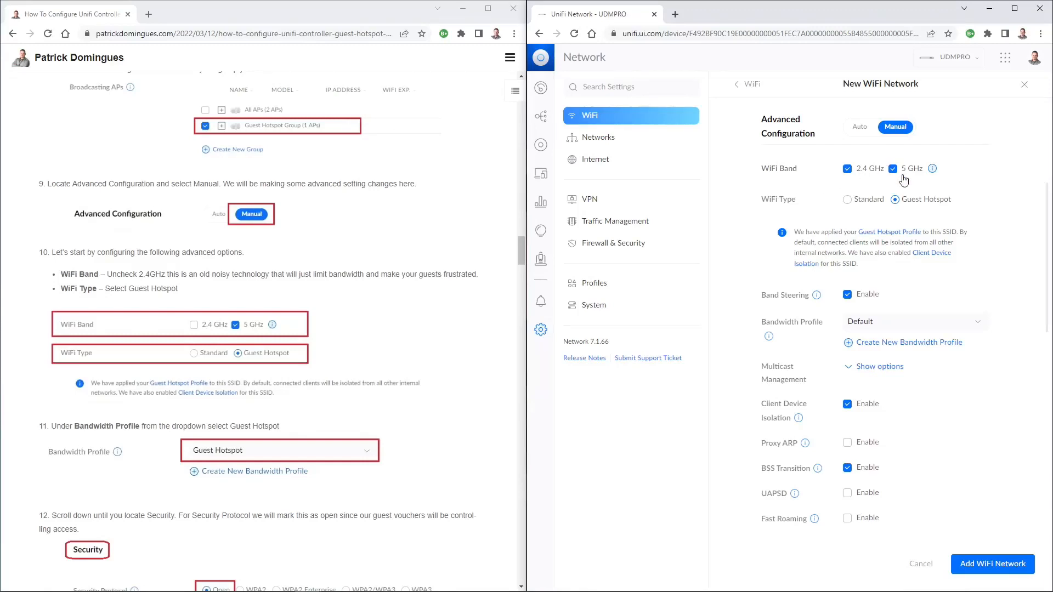
{"action": "left_click", "coordinate": [847, 170]}
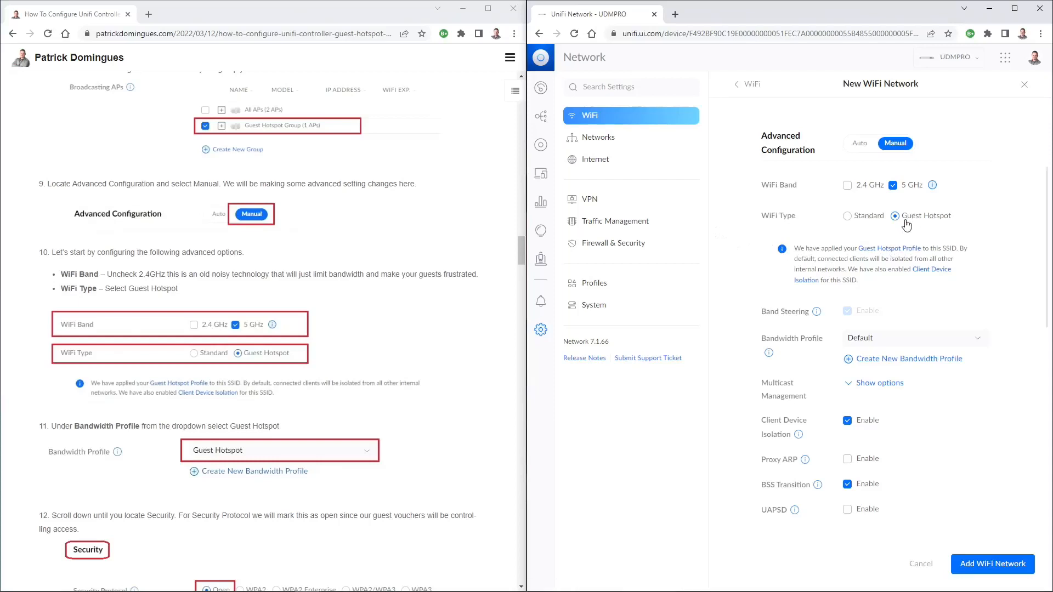
Apply the Guest HotSpot bandwidth profile to the new WiFi network
{"action": "scroll", "coordinate": [927, 343], "scroll_direction": "down", "scroll_amount": 2}
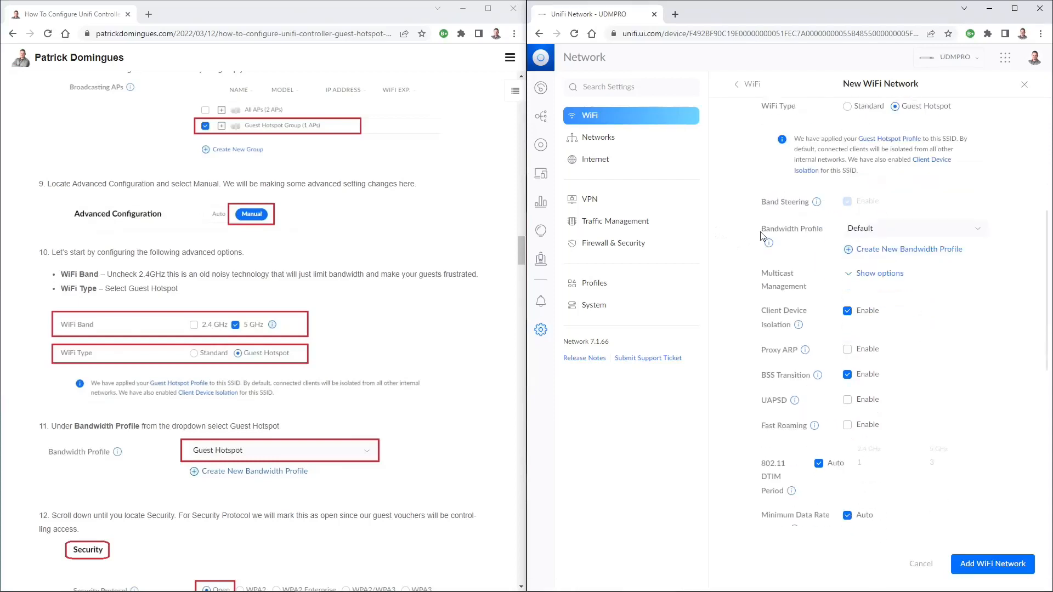
{"action": "left_click", "coordinate": [877, 229]}
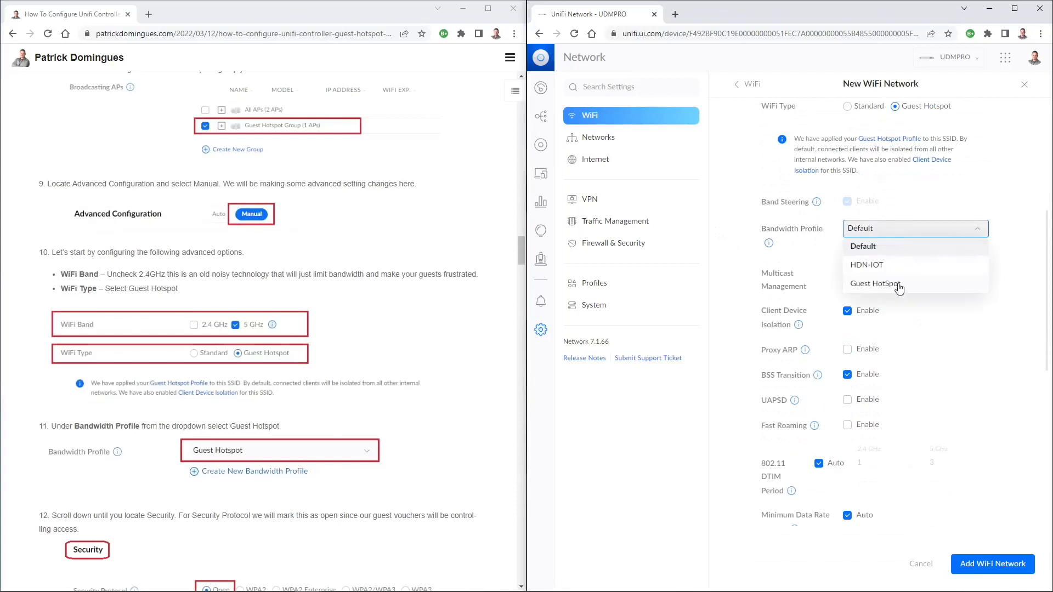
{"action": "left_click", "coordinate": [899, 285]}
Check the remaining advanced settings and the security protocol, and add the Guest Hotspot WiFi network
{"action": "scroll", "coordinate": [263, 329], "scroll_direction": "down", "scroll_amount": 4}
{"action": "scroll", "coordinate": [829, 363], "scroll_direction": "down", "scroll_amount": 2}
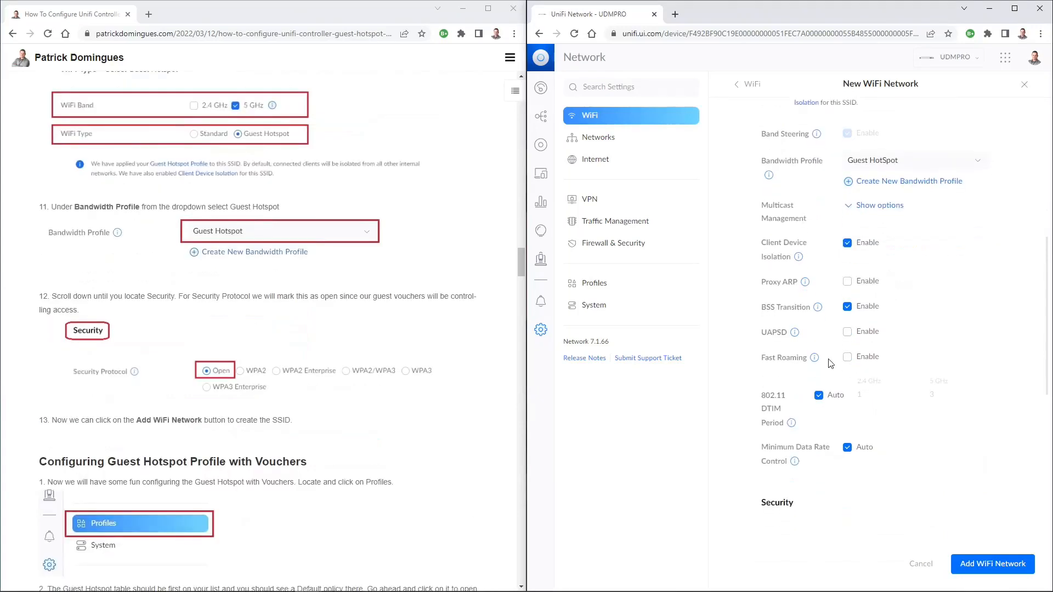
{"action": "scroll", "coordinate": [829, 363], "scroll_direction": "down", "scroll_amount": 5}
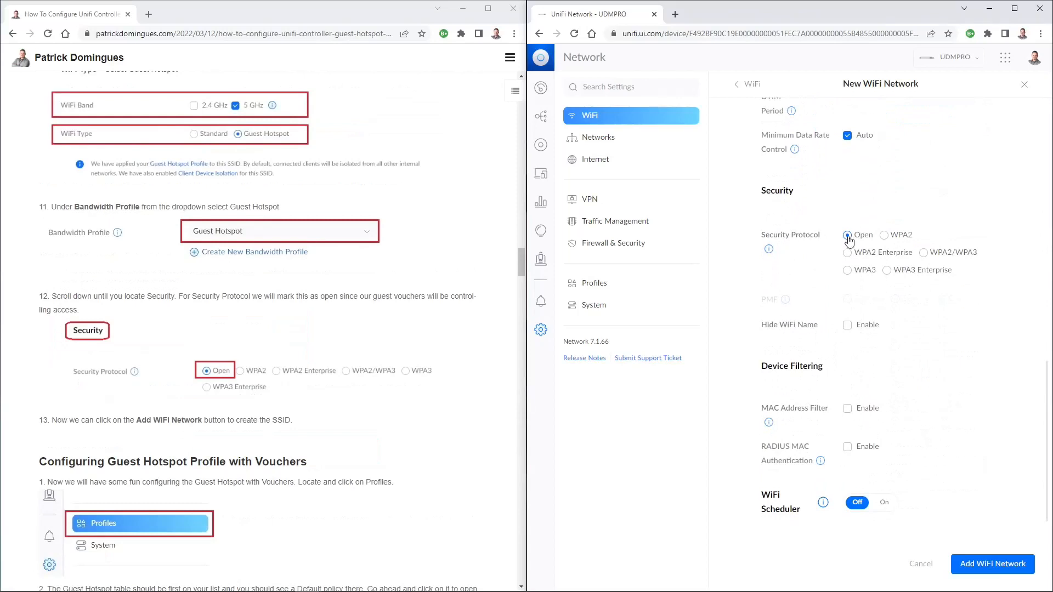
{"action": "scroll", "coordinate": [455, 410], "scroll_direction": "down", "scroll_amount": 2}
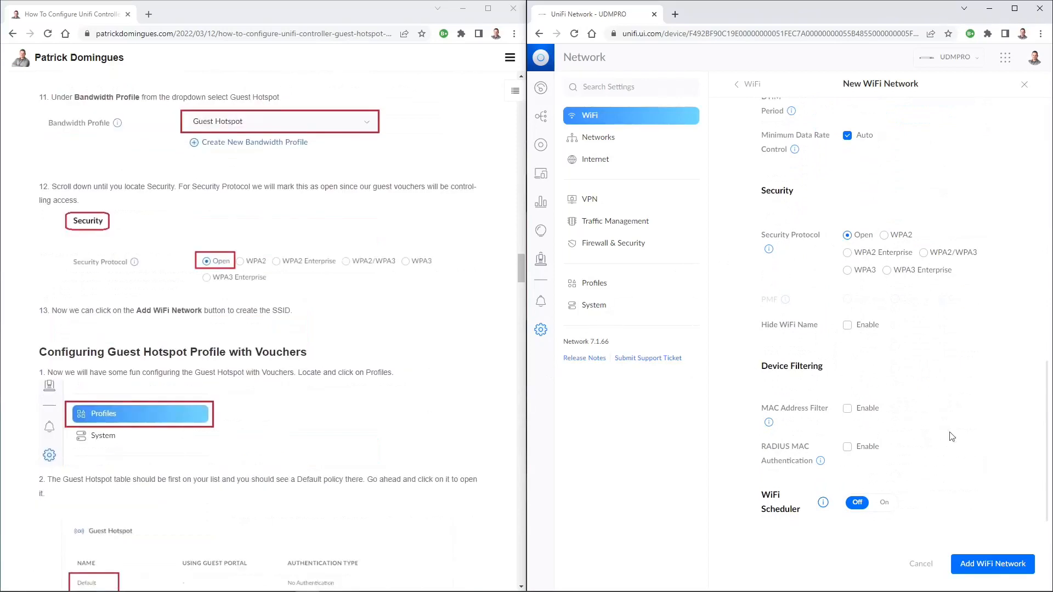
{"action": "left_click", "coordinate": [999, 571]}
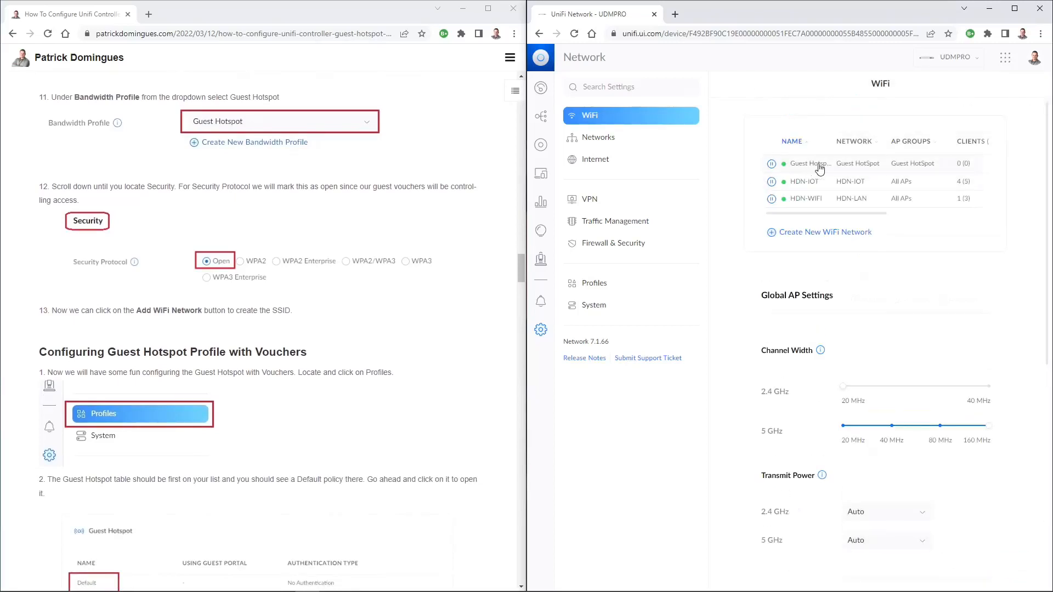
Go to the Profiles settings and open the Default profile under Guest Hotspot
{"action": "scroll", "coordinate": [476, 461], "scroll_direction": "down", "scroll_amount": 2}
{"action": "scroll", "coordinate": [476, 460], "scroll_direction": "down", "scroll_amount": 2}
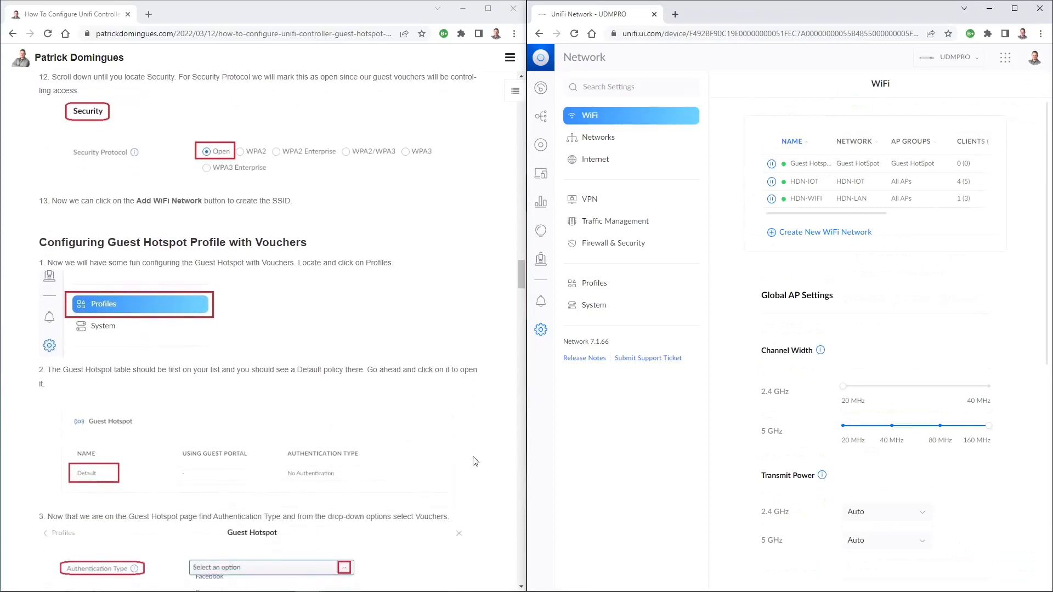
{"action": "left_click_drag", "start_coordinate": [37, 242], "coordinate": [315, 242]}
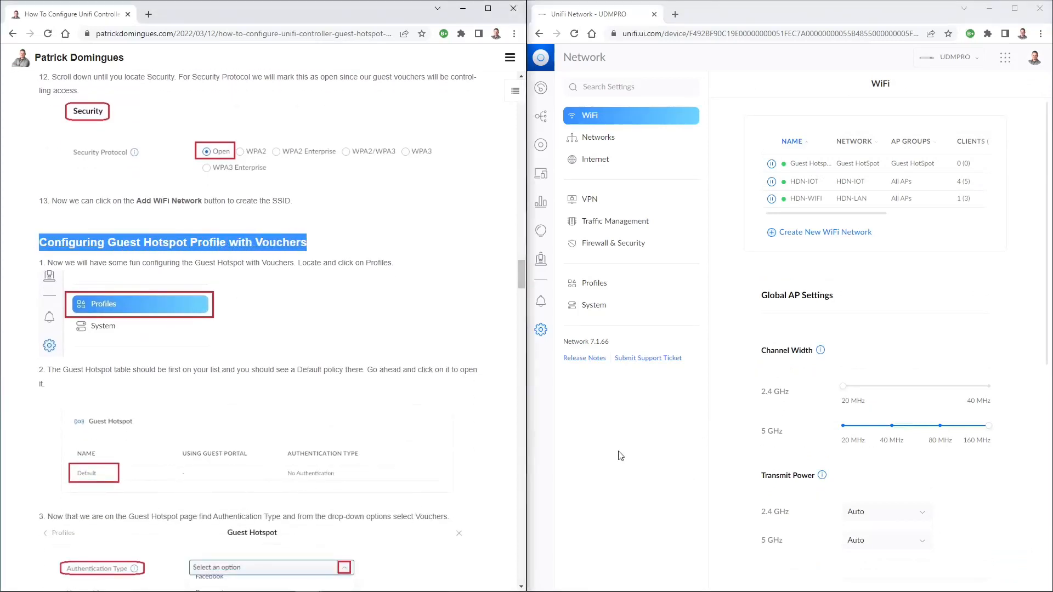
{"action": "left_click", "coordinate": [604, 287]}
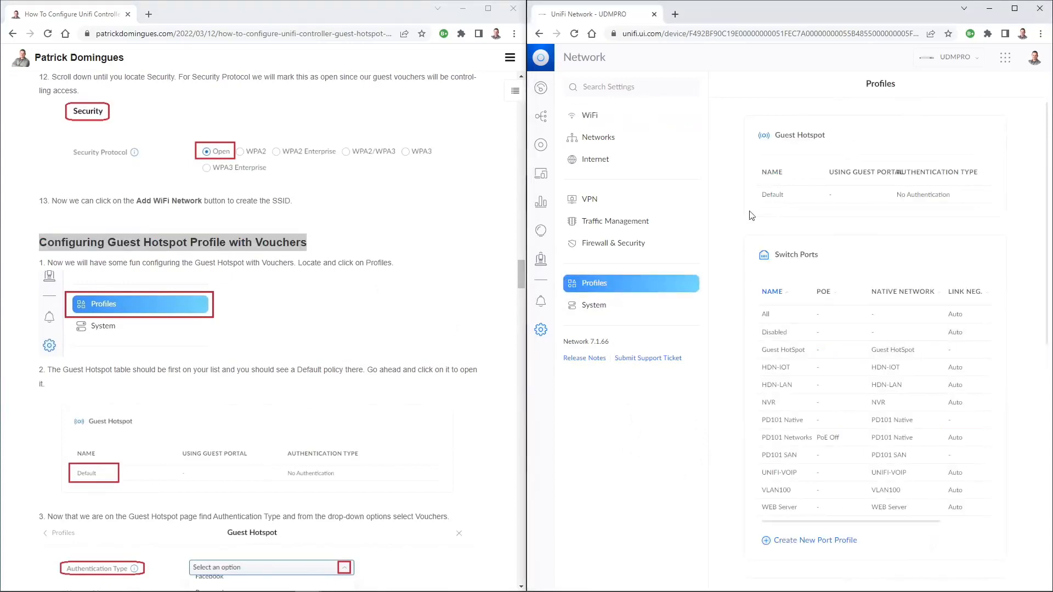
{"action": "scroll", "coordinate": [401, 368], "scroll_direction": "down", "scroll_amount": 3}
{"action": "left_click_drag", "start_coordinate": [825, 136], "coordinate": [775, 136]}
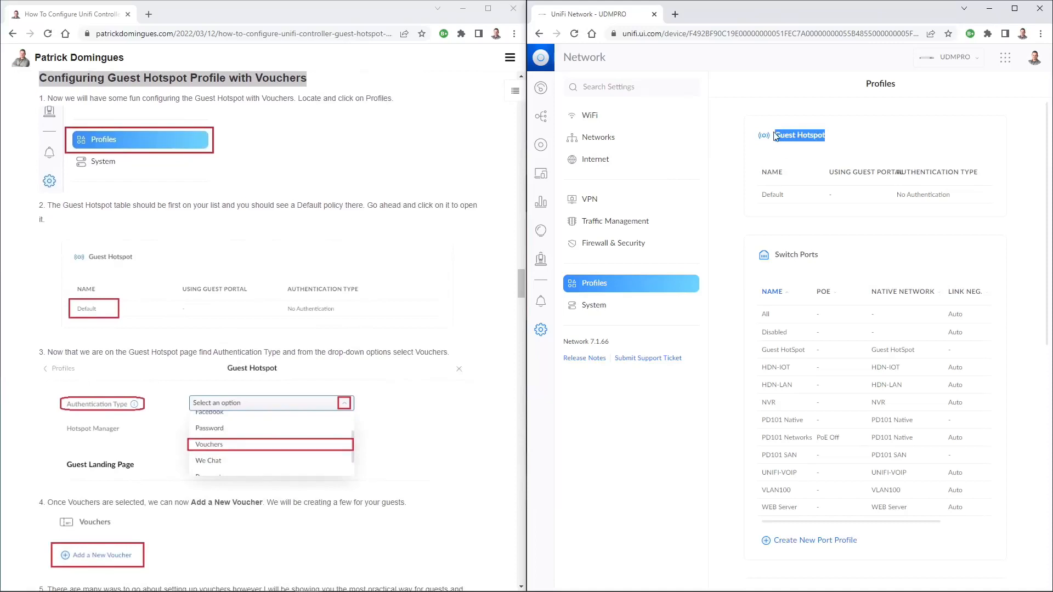
{"action": "left_click", "coordinate": [774, 196]}
Set the Guest Hotspot profile's authentication type to Vouchers
{"action": "left_click", "coordinate": [872, 126]}
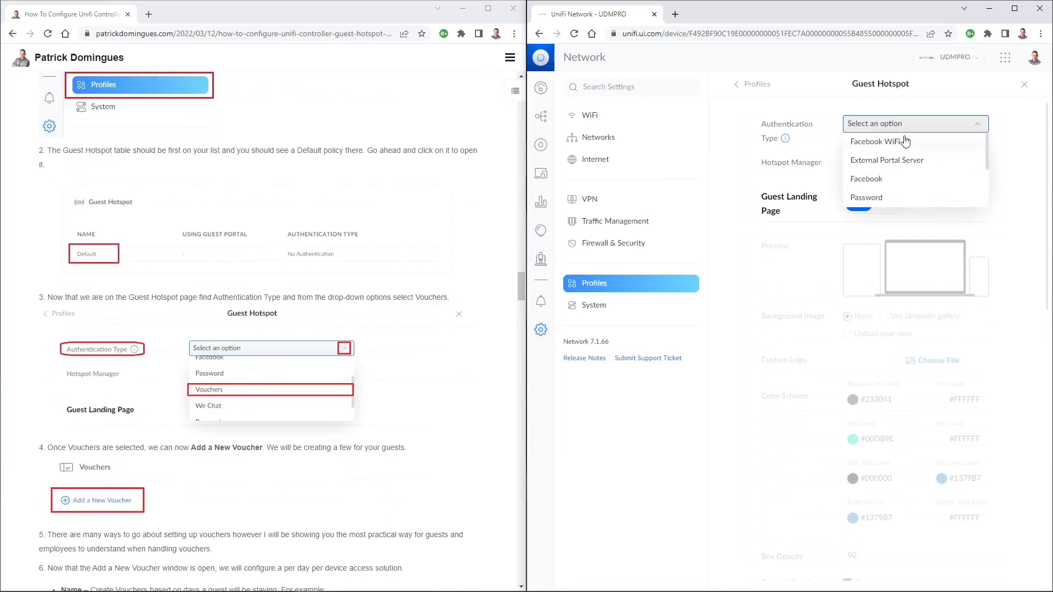
{"action": "scroll", "coordinate": [911, 160], "scroll_direction": "down", "scroll_amount": 2}
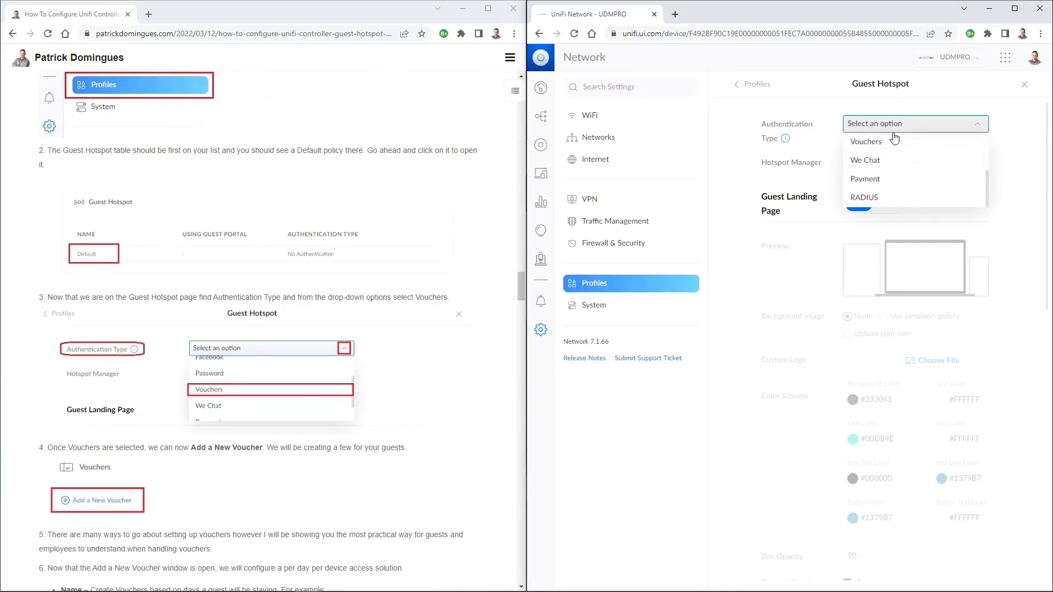
{"action": "scroll", "coordinate": [897, 162], "scroll_direction": "down", "scroll_amount": 1}
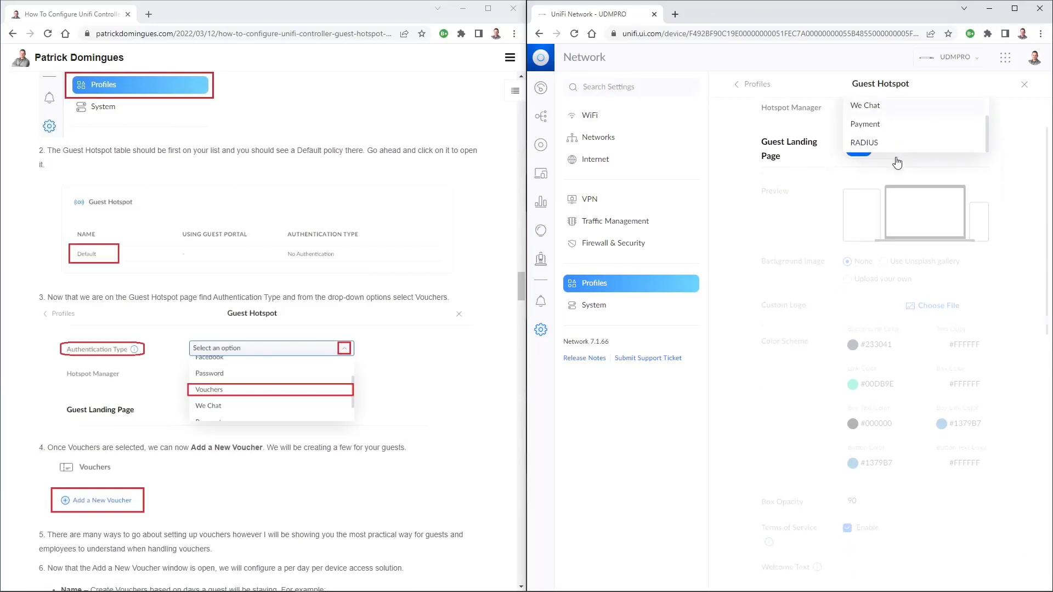
{"action": "scroll", "coordinate": [775, 294], "scroll_direction": "up", "scroll_amount": 1}
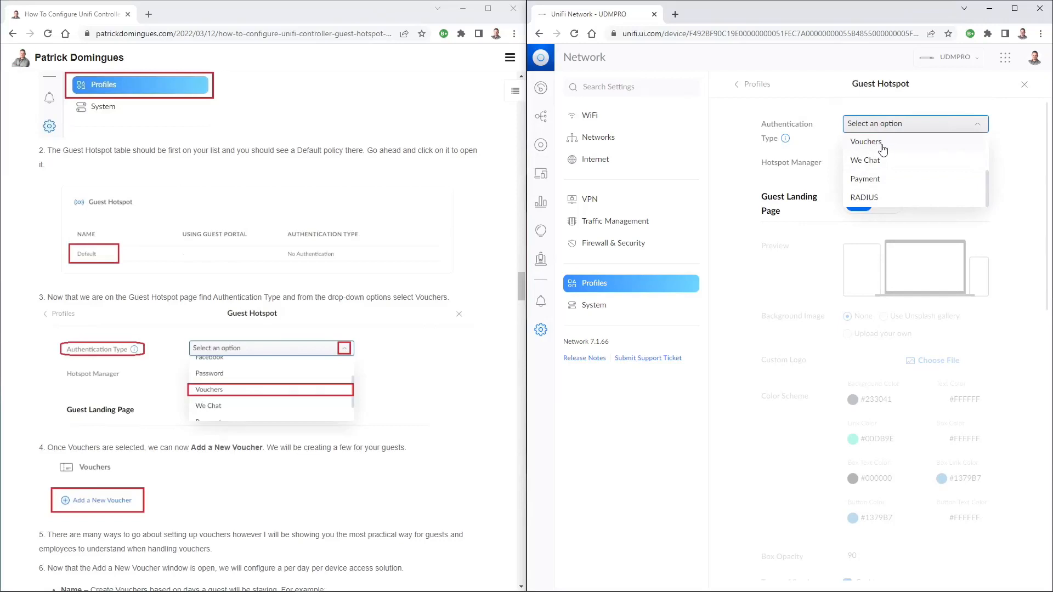
{"action": "left_click", "coordinate": [866, 142]}
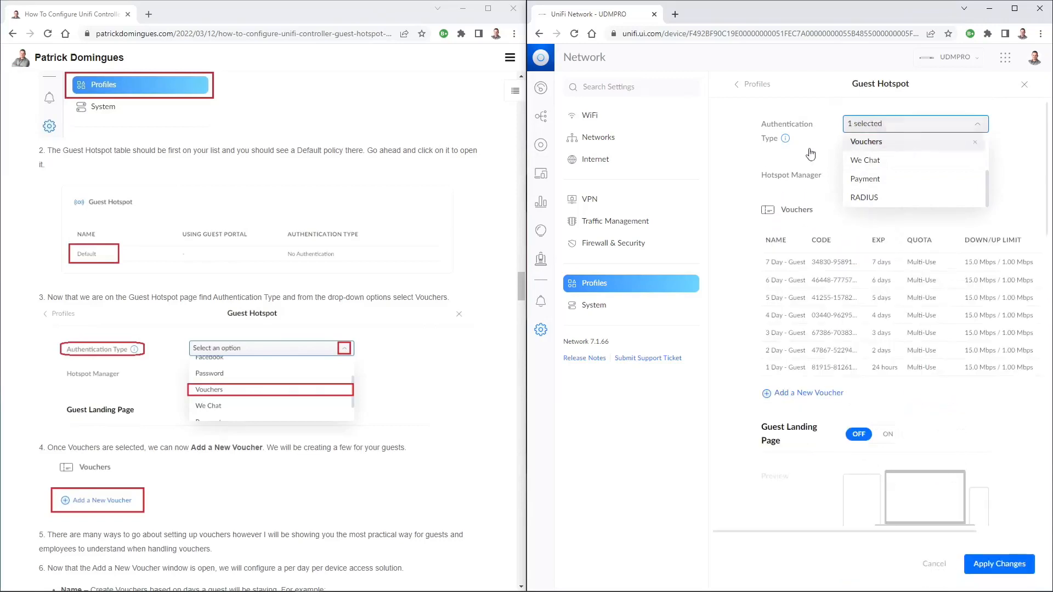
Start a new voucher named "8 Day – Guest Hotspot Access", reusing the guide's 7 Day name, and set its expiration to 192 hours
{"action": "scroll", "coordinate": [715, 399], "scroll_direction": "down", "scroll_amount": 1}
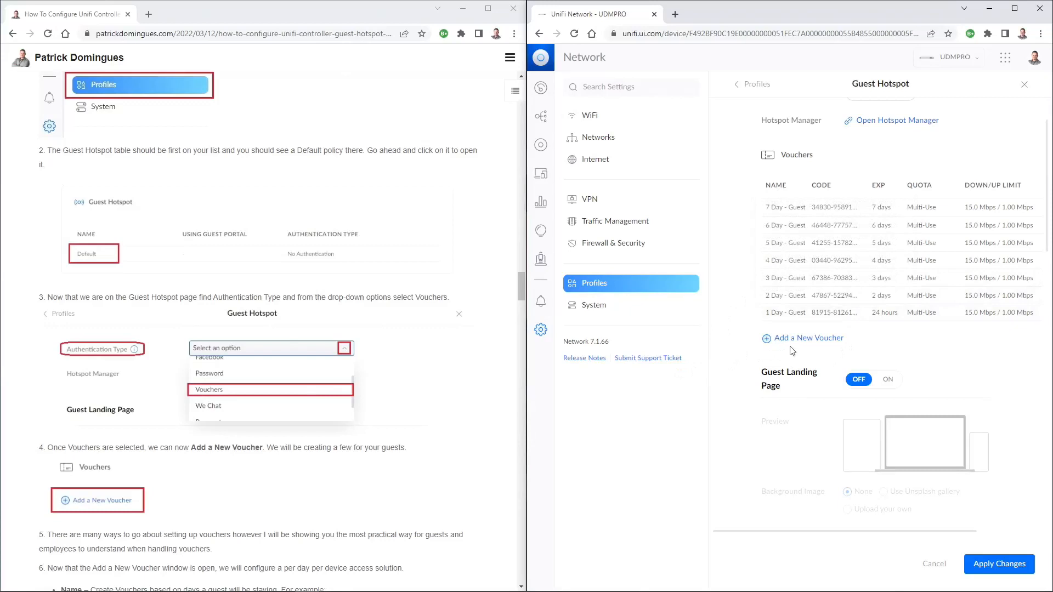
{"action": "left_click", "coordinate": [811, 337]}
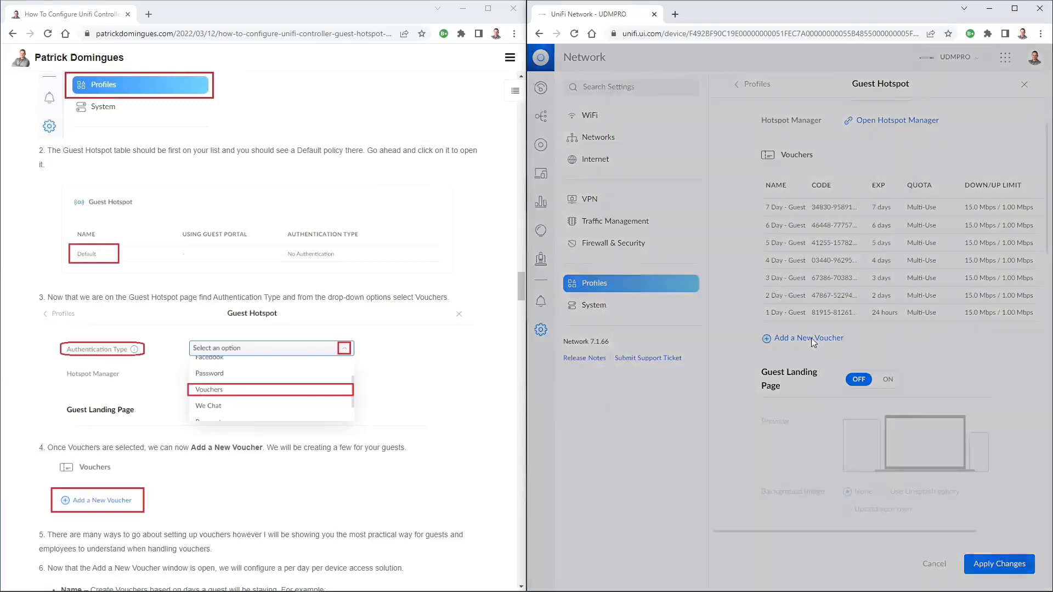
{"action": "scroll", "coordinate": [433, 439], "scroll_direction": "down", "scroll_amount": 7}
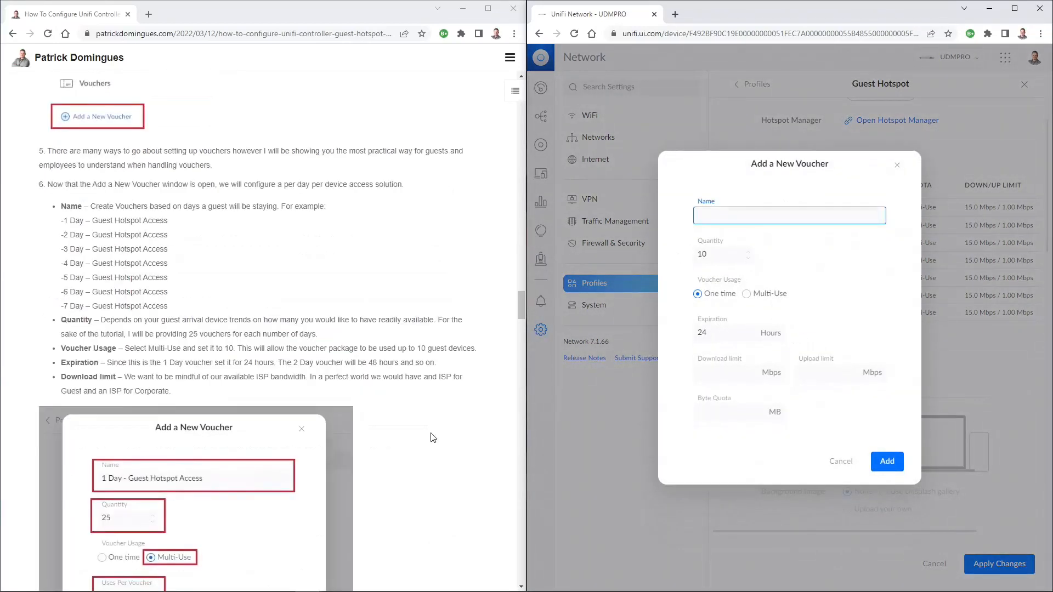
{"action": "left_click_drag", "start_coordinate": [176, 310], "coordinate": [66, 316]}
{"action": "key", "text": "ctrl+c"}
{"action": "left_click", "coordinate": [704, 210]}
{"action": "key", "text": "ctrl+v"}
{"action": "left_click_drag", "start_coordinate": [701, 214], "coordinate": [686, 216]}
{"action": "type", "text": "8"}
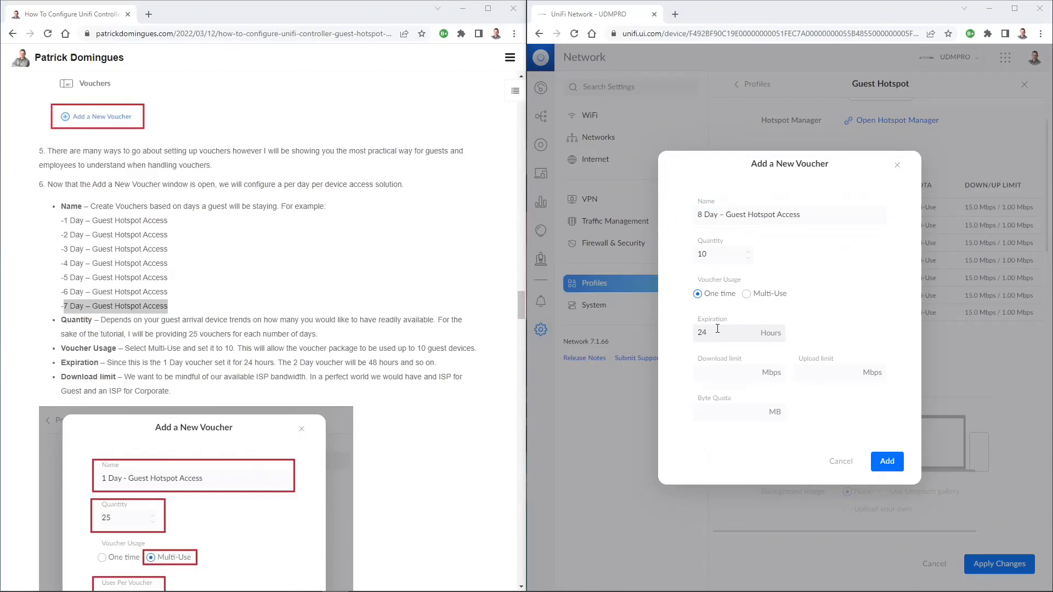
{"action": "left_click_drag", "start_coordinate": [717, 328], "coordinate": [683, 333]}
{"action": "type", "text": "192"}
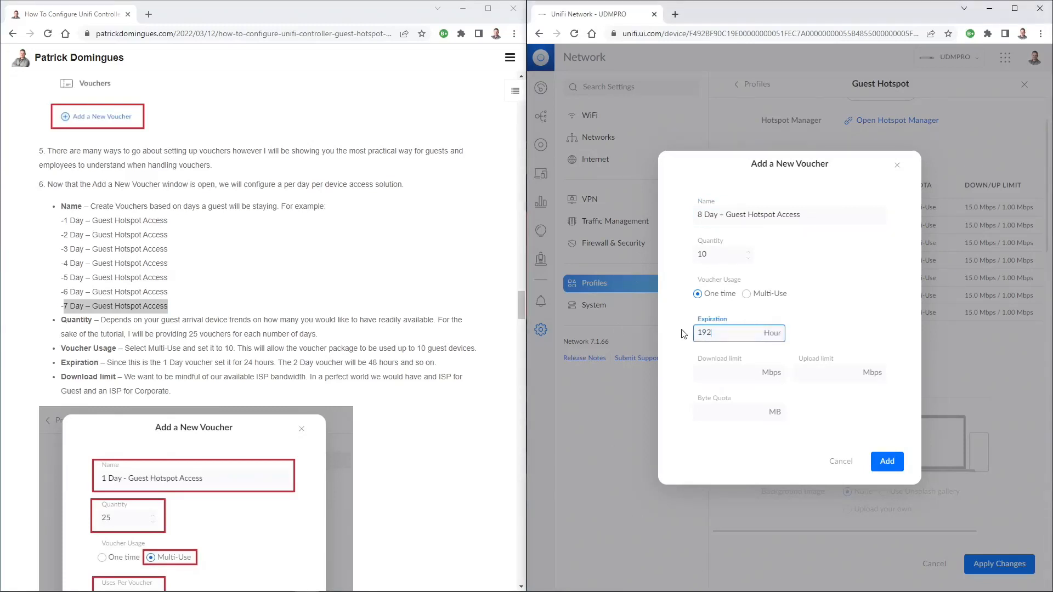
Set the new voucher to Multi-Use with a quantity of 25 and 10 uses per voucher
{"action": "scroll", "coordinate": [381, 395], "scroll_direction": "down", "scroll_amount": 2}
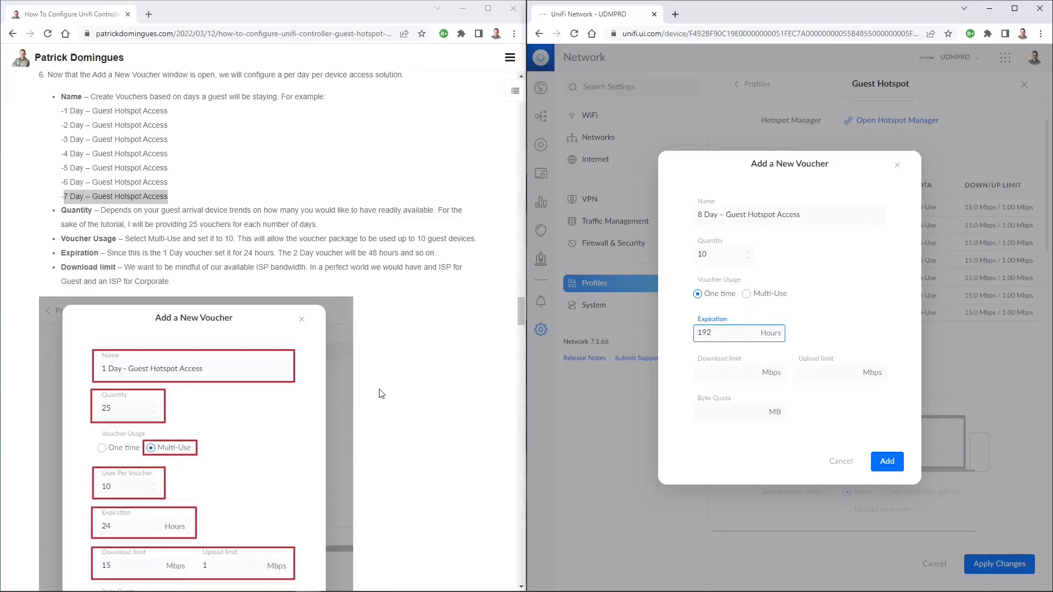
{"action": "double_click", "coordinate": [702, 254]}
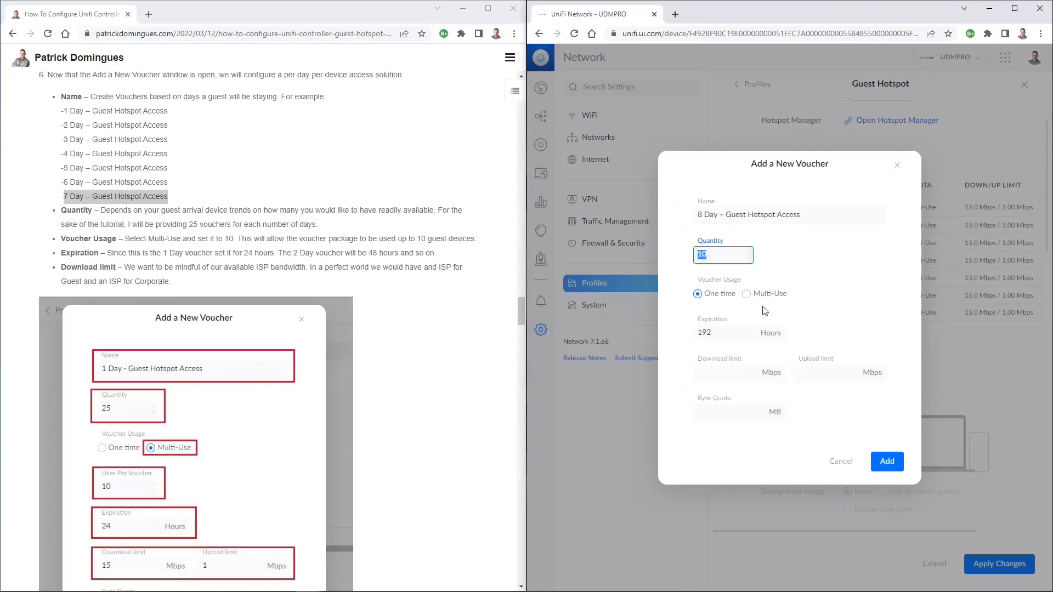
{"action": "left_click", "coordinate": [752, 294]}
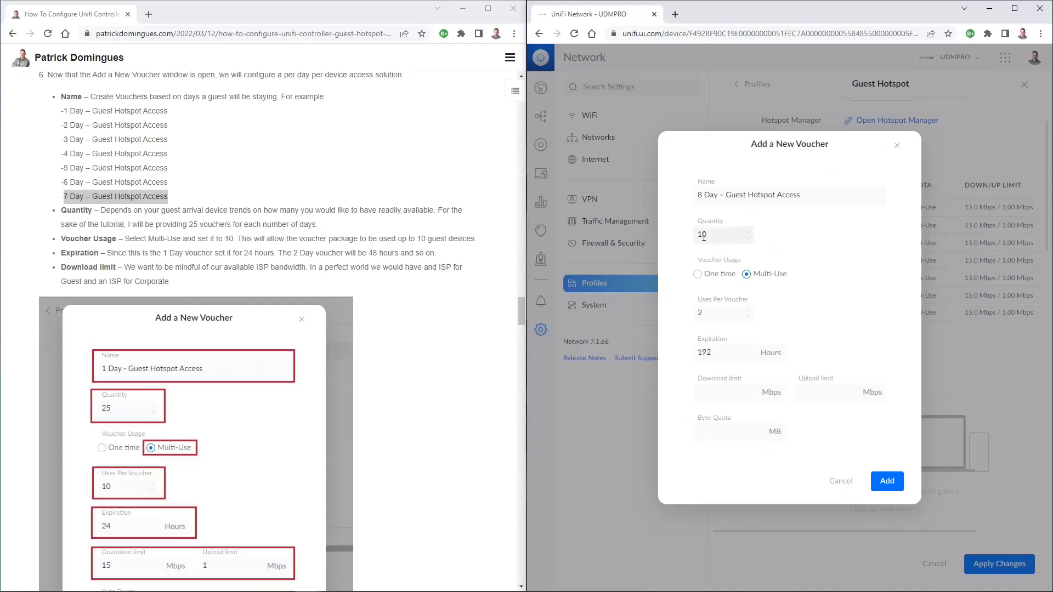
{"action": "left_click_drag", "start_coordinate": [710, 237], "coordinate": [694, 237]}
{"action": "type", "text": "25"}
{"action": "left_click", "coordinate": [713, 317]}
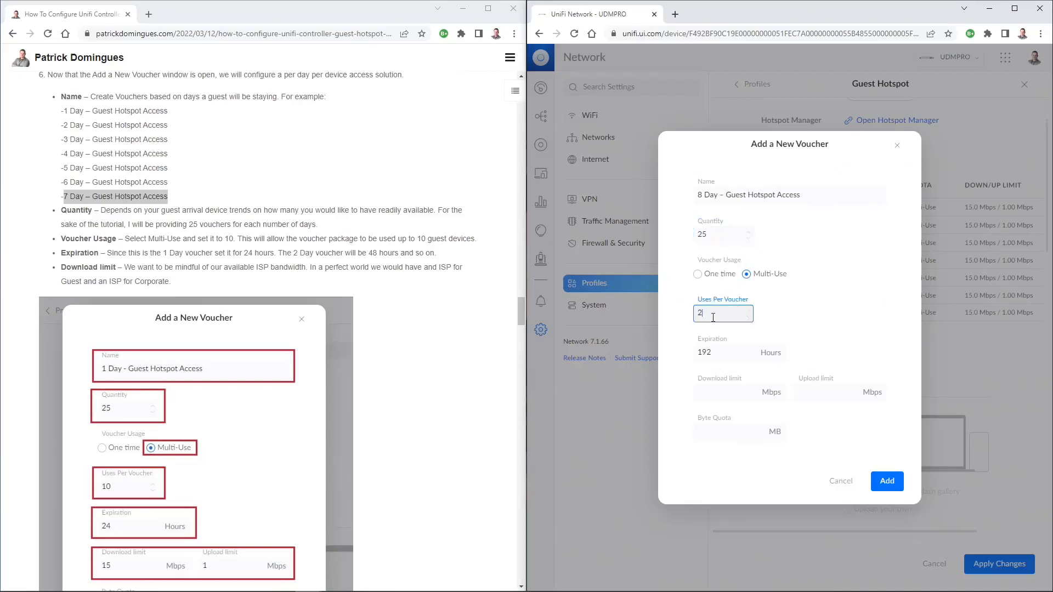
{"action": "left_click", "coordinate": [750, 311]}
{"action": "left_click", "coordinate": [749, 311]}
{"action": "left_click", "coordinate": [750, 311]}
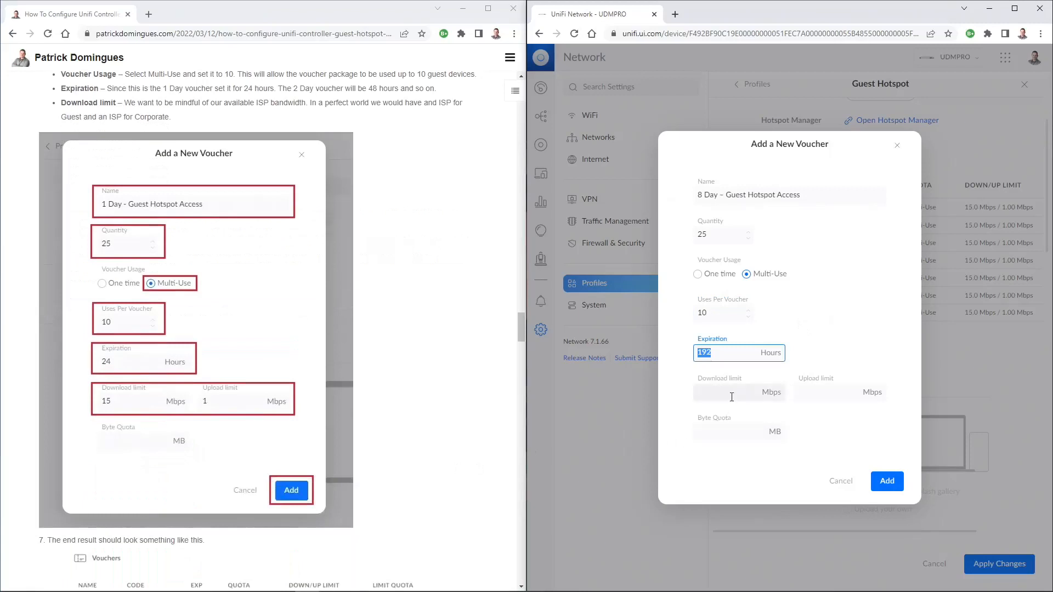
Limit the voucher to 100 Mbps download and 10 Mbps upload, leave the byte quota empty, and add the voucher
{"action": "left_click", "coordinate": [731, 395]}
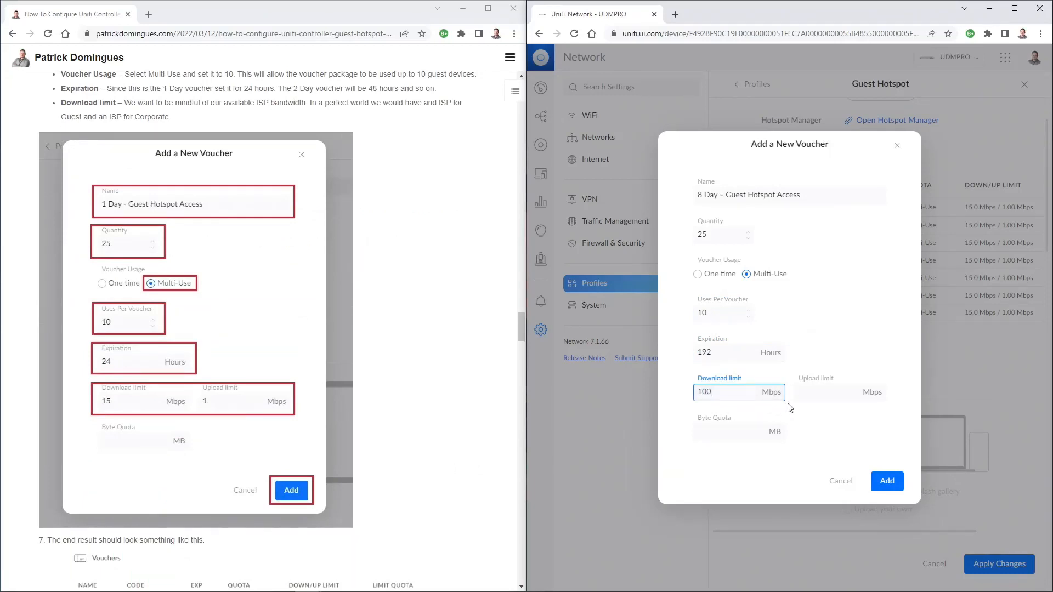
{"action": "left_click", "coordinate": [824, 399]}
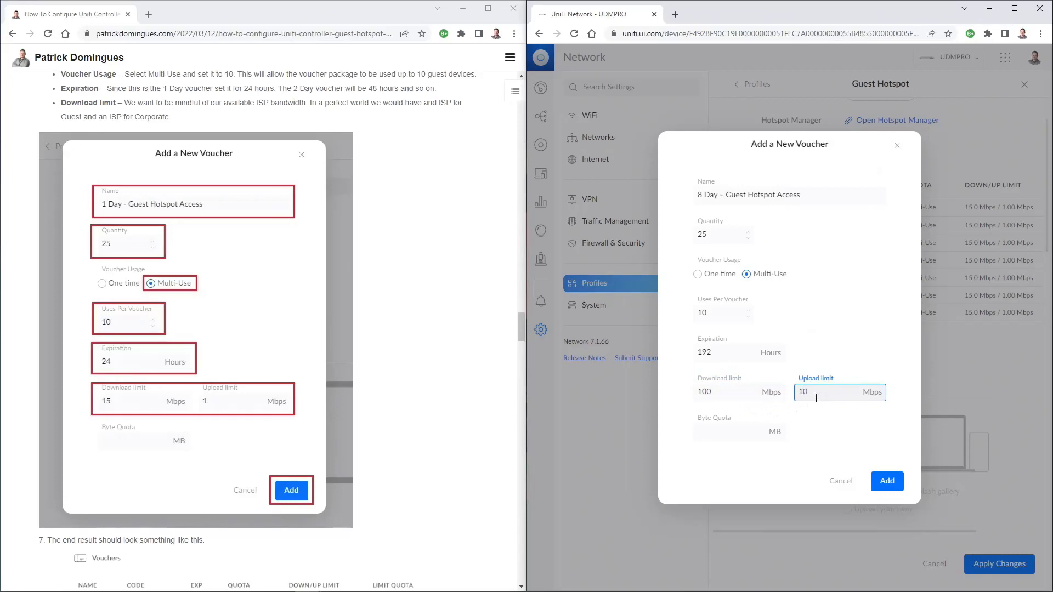
{"action": "left_click", "coordinate": [736, 434]}
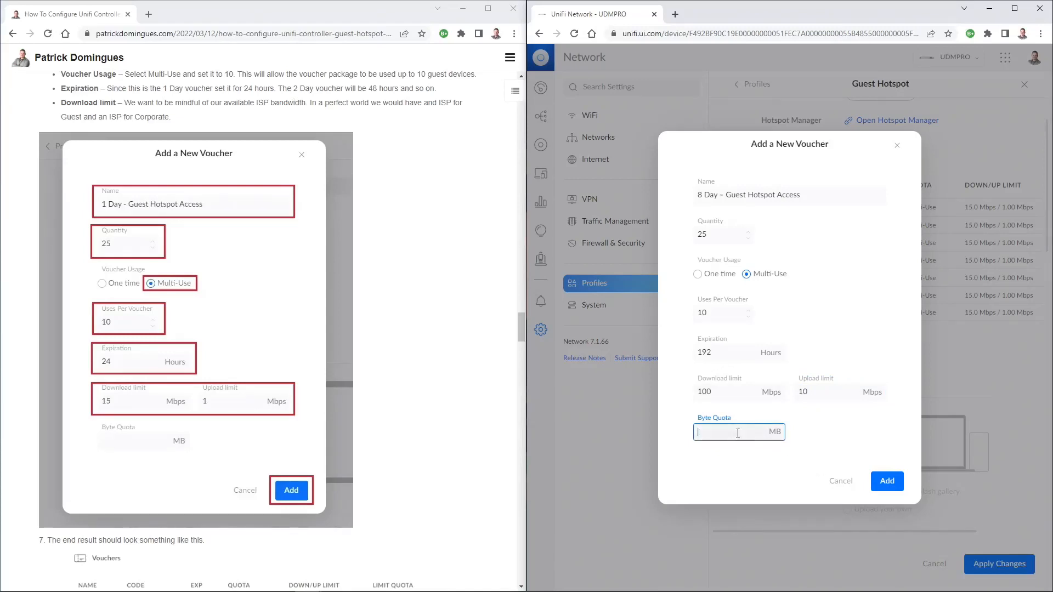
{"action": "left_click", "coordinate": [888, 488]}
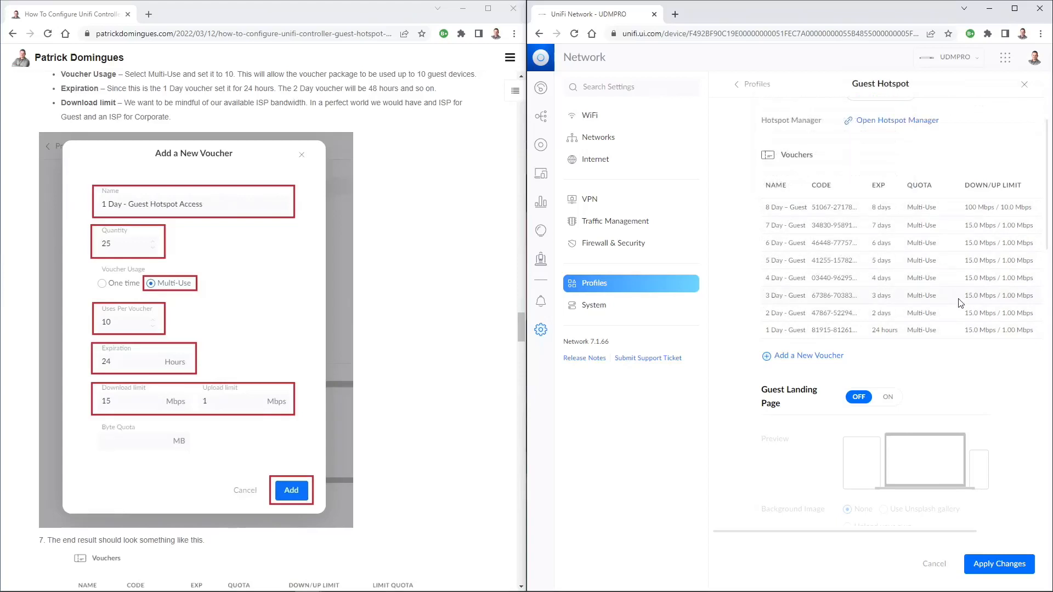
Find the Guest Landing Page setting in the Guest Hotspot profile and turn it on
{"action": "scroll", "coordinate": [959, 301], "scroll_direction": "down", "scroll_amount": 4}
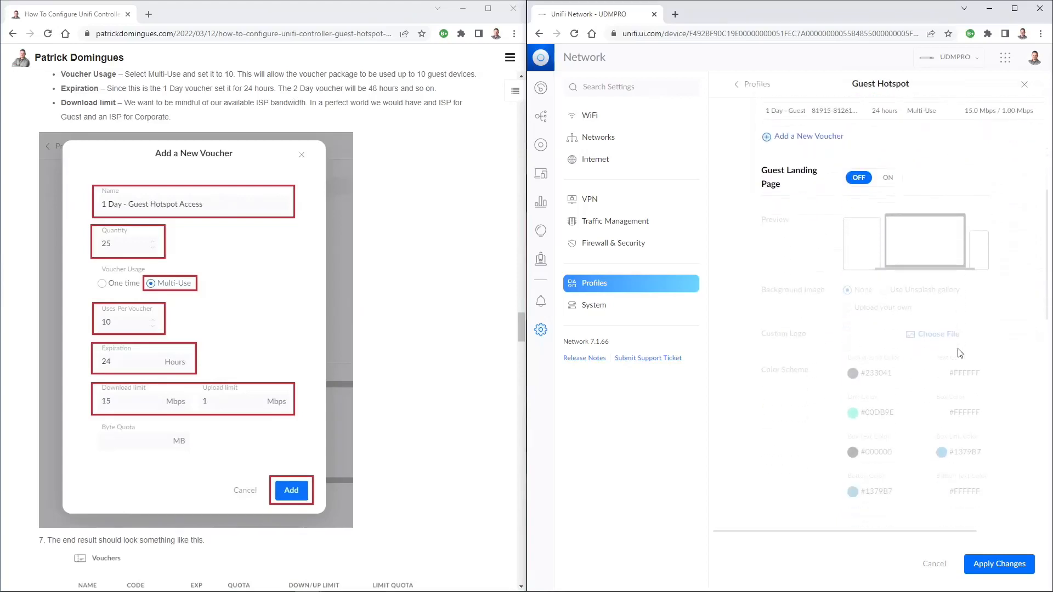
{"action": "left_click_drag", "start_coordinate": [760, 171], "coordinate": [775, 190]}
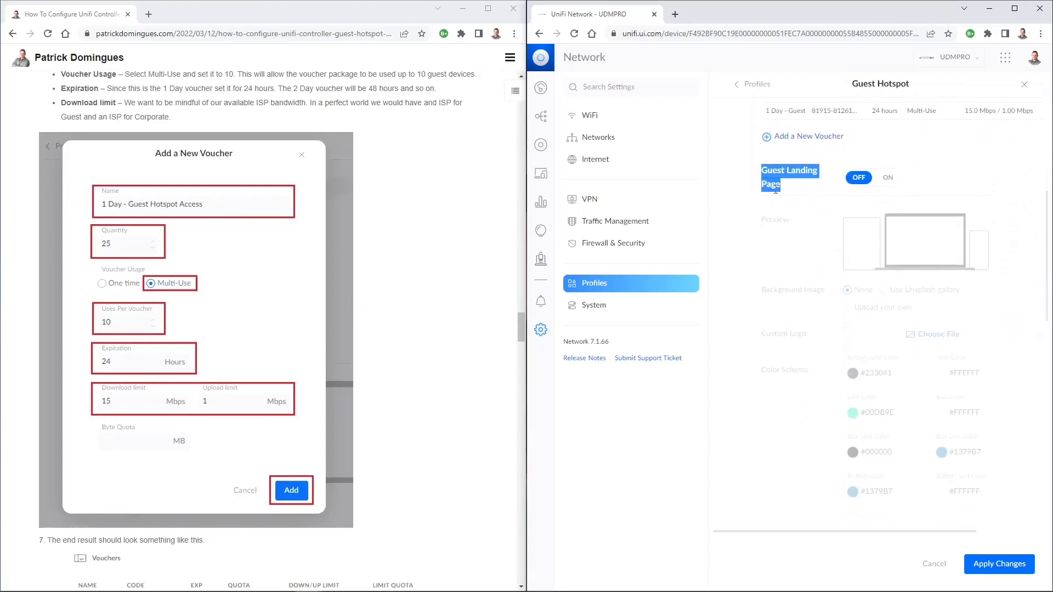
{"action": "scroll", "coordinate": [444, 406], "scroll_direction": "down", "scroll_amount": 10}
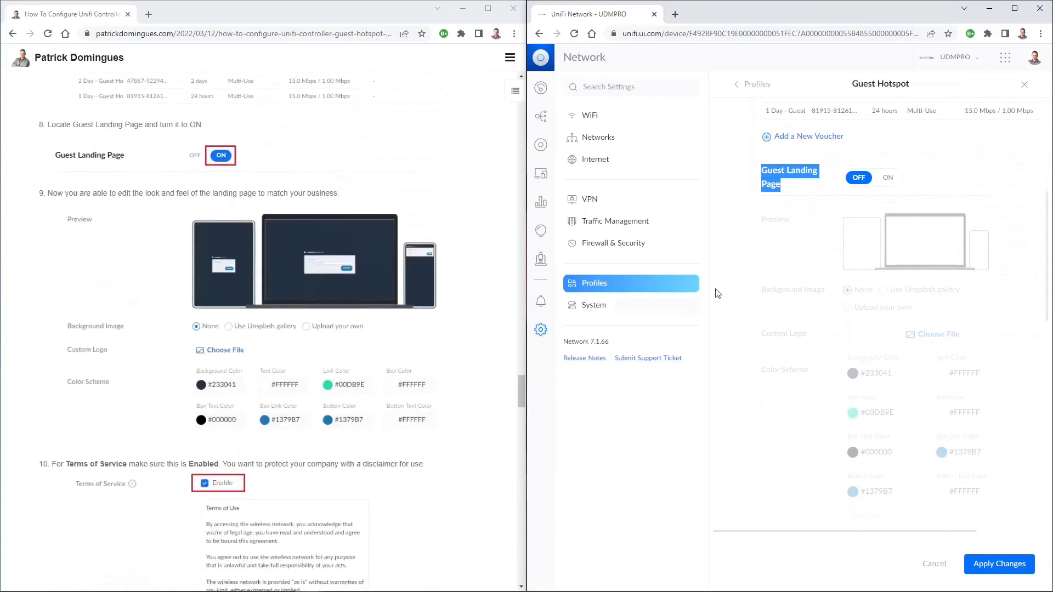
{"action": "left_click", "coordinate": [889, 178]}
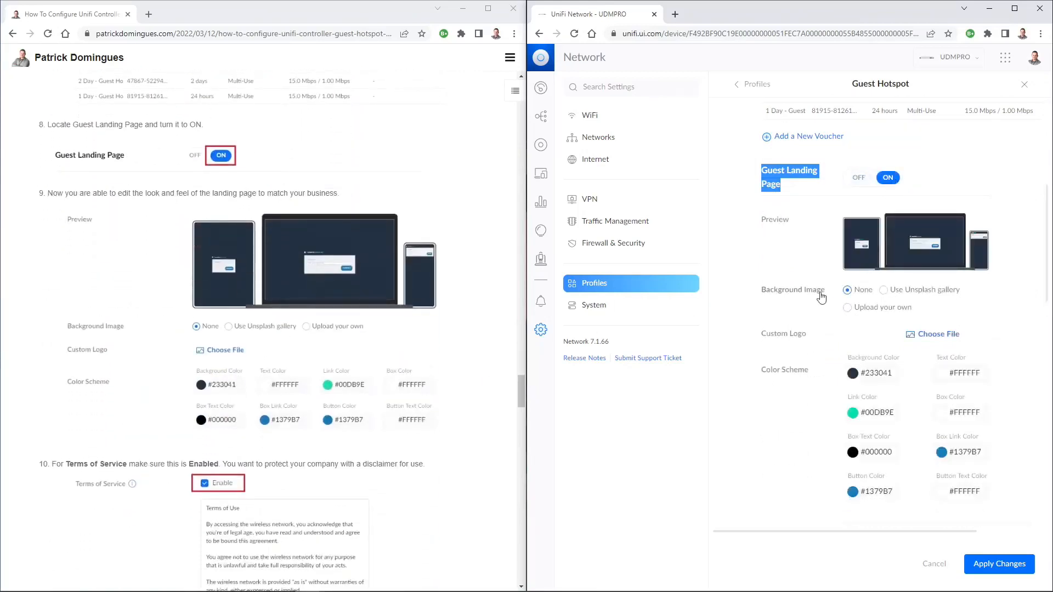
Use the Unsplash gallery for the landing page background, search for "hello", and choose the pink neon Hello image on purple
{"action": "left_click", "coordinate": [905, 293]}
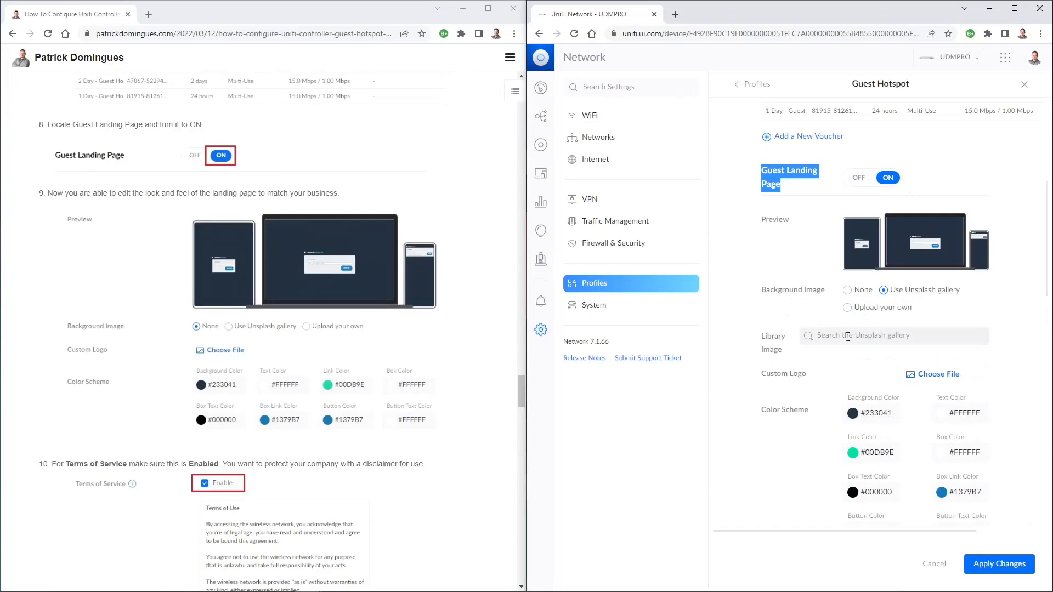
{"action": "left_click", "coordinate": [848, 336]}
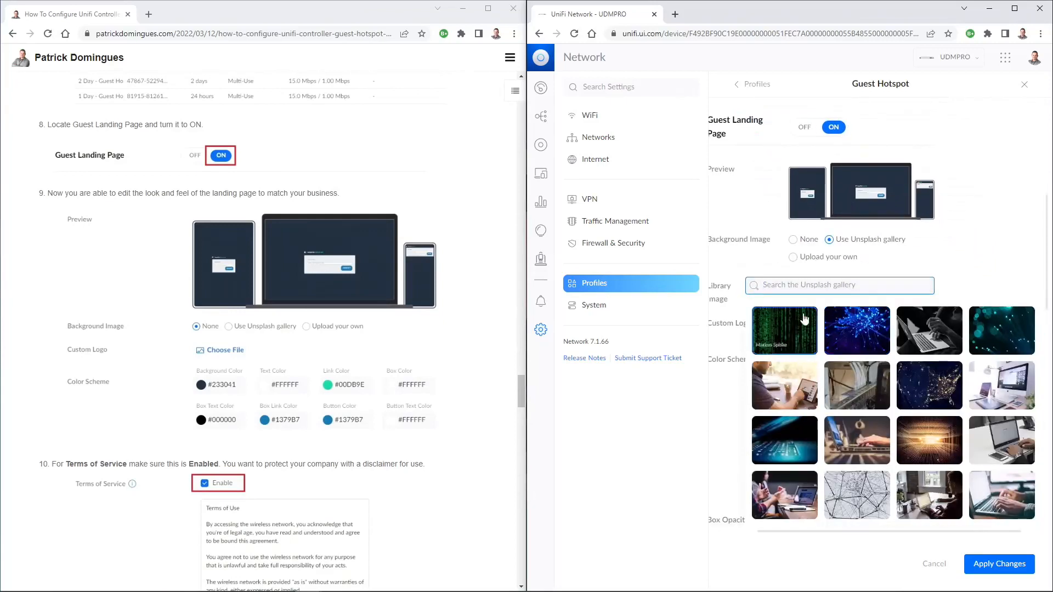
{"action": "scroll", "coordinate": [855, 341], "scroll_direction": "down", "scroll_amount": 2}
{"action": "scroll", "coordinate": [837, 351], "scroll_direction": "up", "scroll_amount": 2}
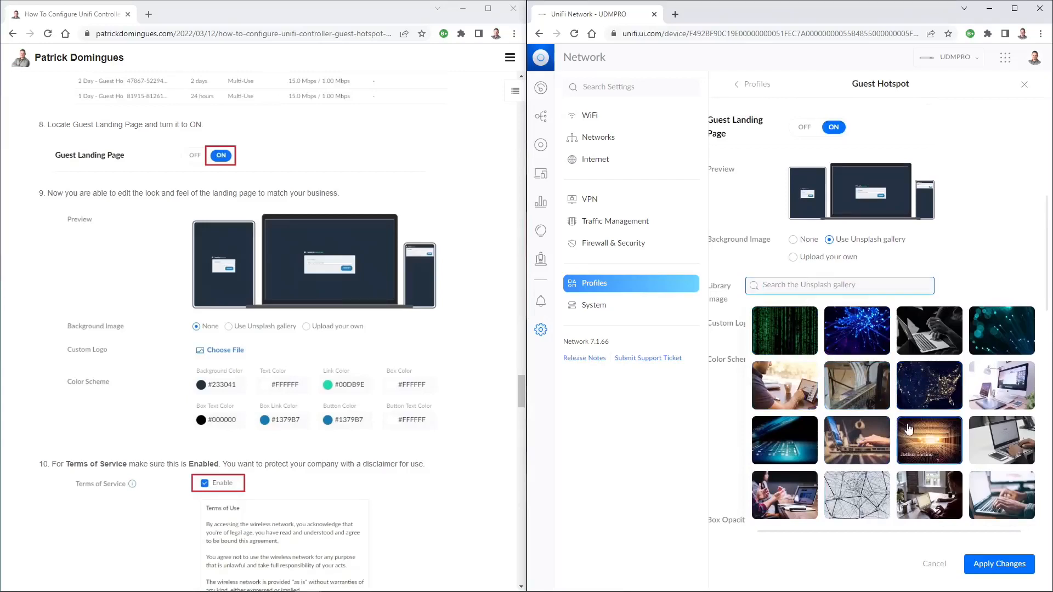
{"action": "scroll", "coordinate": [778, 234], "scroll_direction": "down", "scroll_amount": 1}
{"action": "type", "text": "hello"}
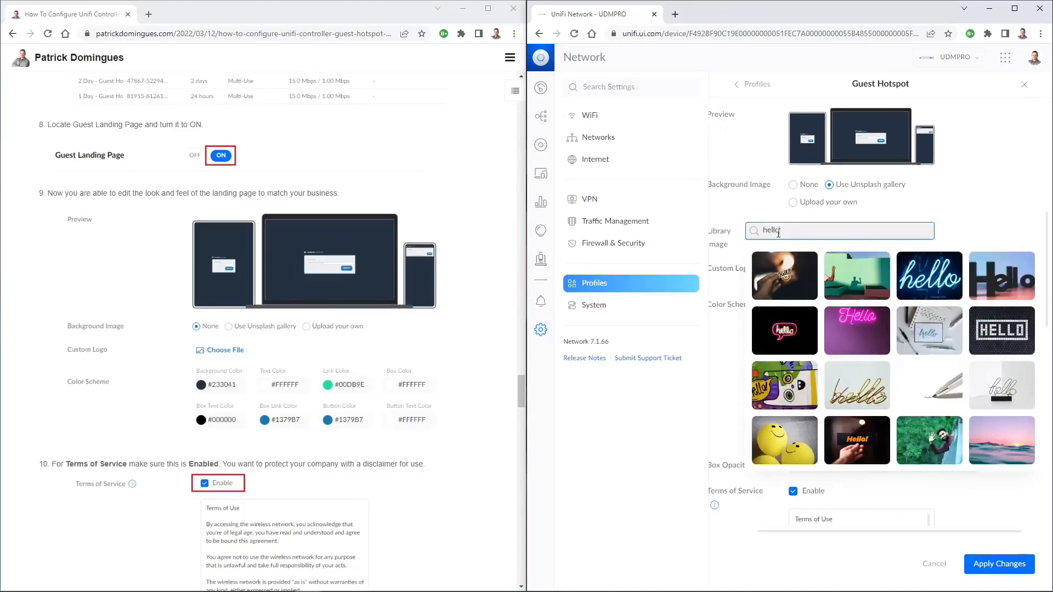
{"action": "left_click", "coordinate": [873, 329]}
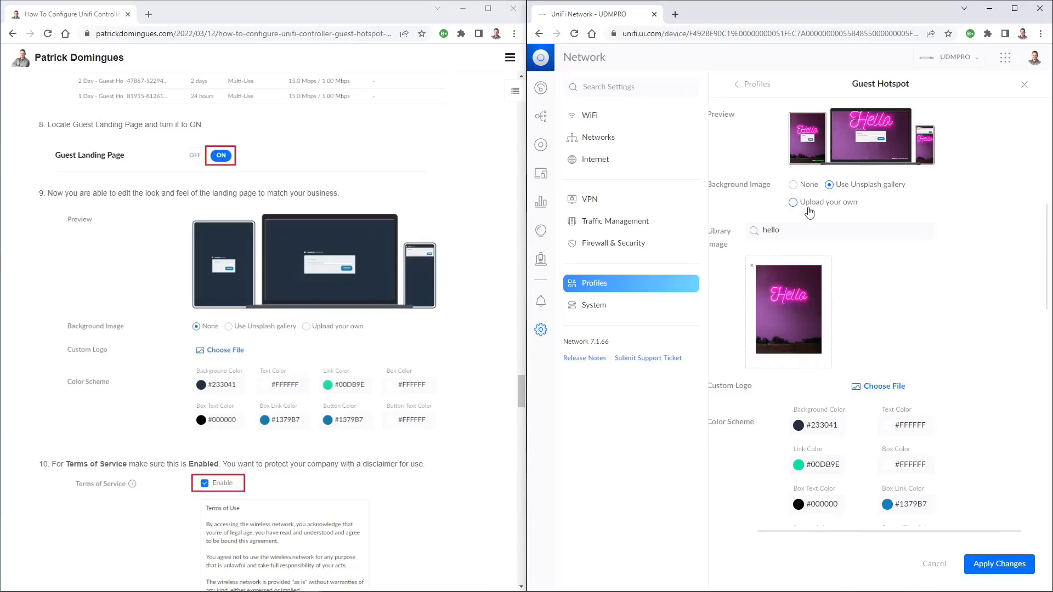
Review the landing page preview along with the custom logo and color scheme options
{"action": "scroll", "coordinate": [778, 534], "scroll_direction": "left", "scroll_amount": 2}
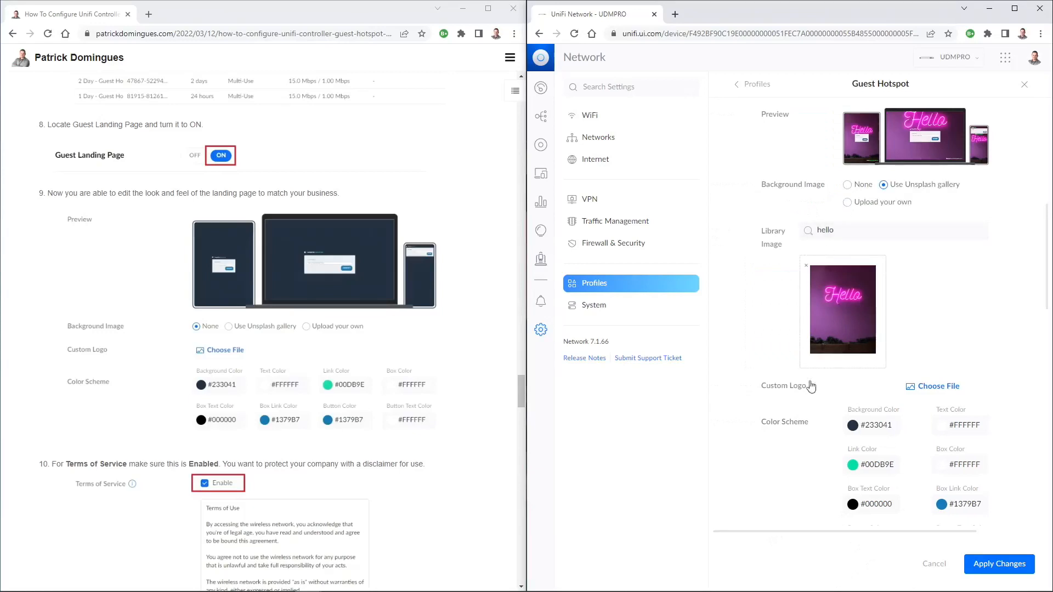
{"action": "scroll", "coordinate": [790, 400], "scroll_direction": "down", "scroll_amount": 1}
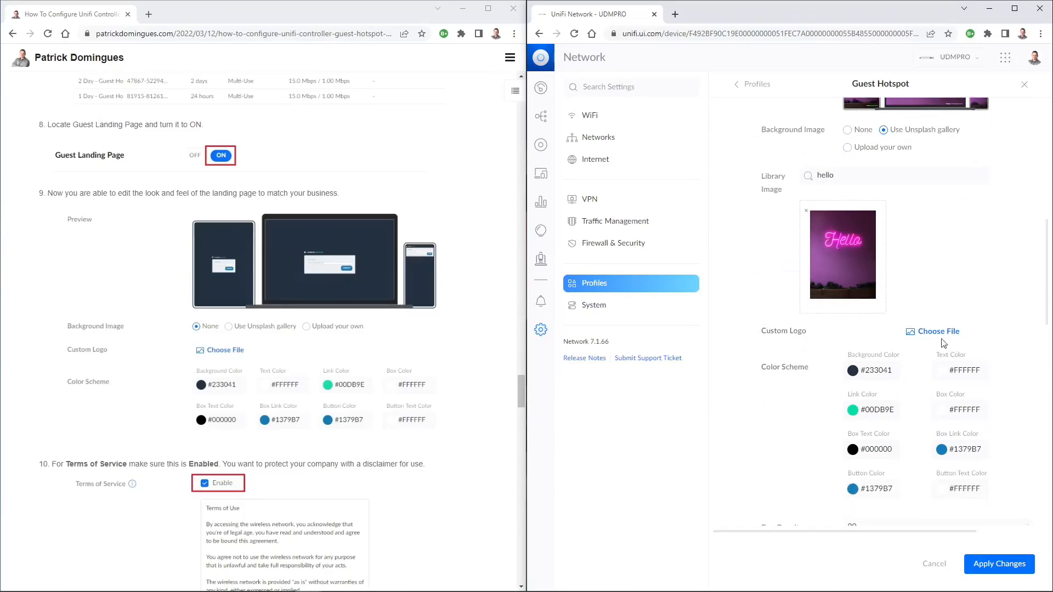
{"action": "scroll", "coordinate": [787, 332], "scroll_direction": "down", "scroll_amount": 1}
{"action": "scroll", "coordinate": [789, 384], "scroll_direction": "up", "scroll_amount": 2}
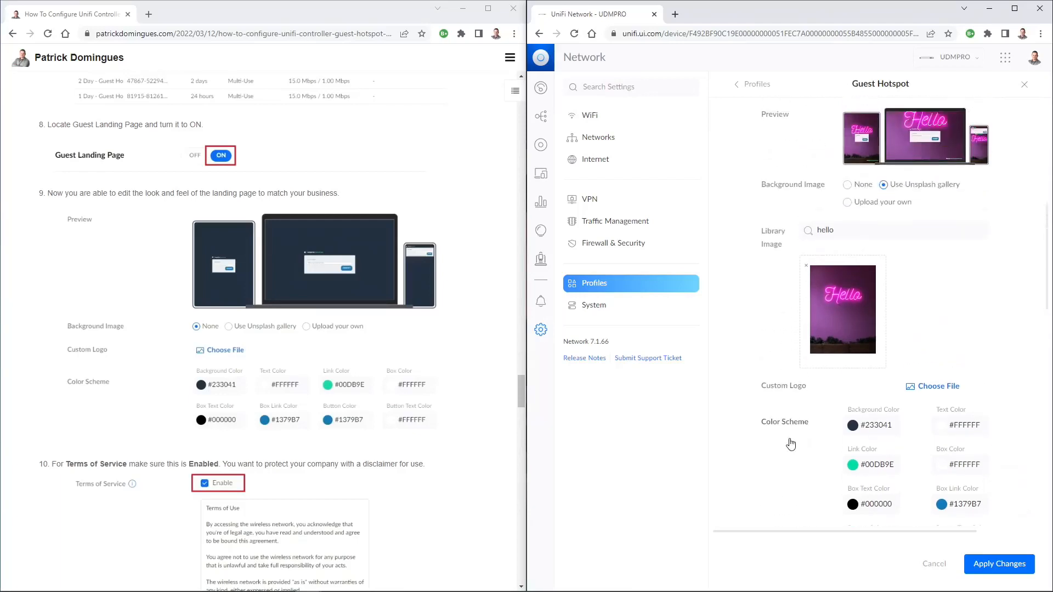
{"action": "scroll", "coordinate": [790, 445], "scroll_direction": "down", "scroll_amount": 1}
{"action": "scroll", "coordinate": [876, 426], "scroll_direction": "up", "scroll_amount": 1}
{"action": "scroll", "coordinate": [905, 373], "scroll_direction": "down", "scroll_amount": 2}
{"action": "scroll", "coordinate": [910, 405], "scroll_direction": "up", "scroll_amount": 6}
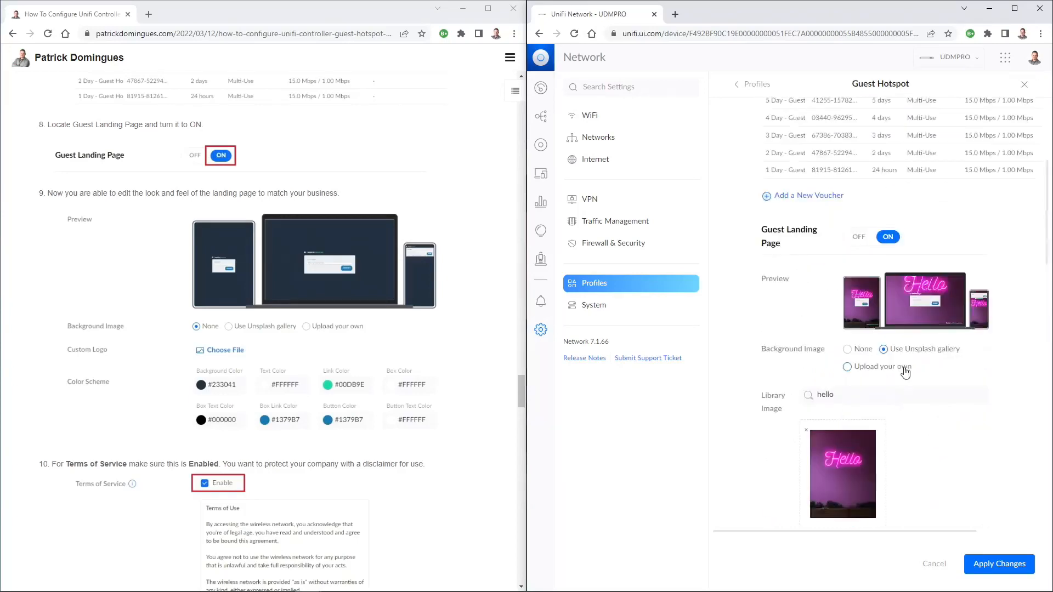
Change the landing page's Box Link Color to magenta #D104E6
{"action": "scroll", "coordinate": [910, 384], "scroll_direction": "down", "scroll_amount": 7}
{"action": "left_click", "coordinate": [941, 341]}
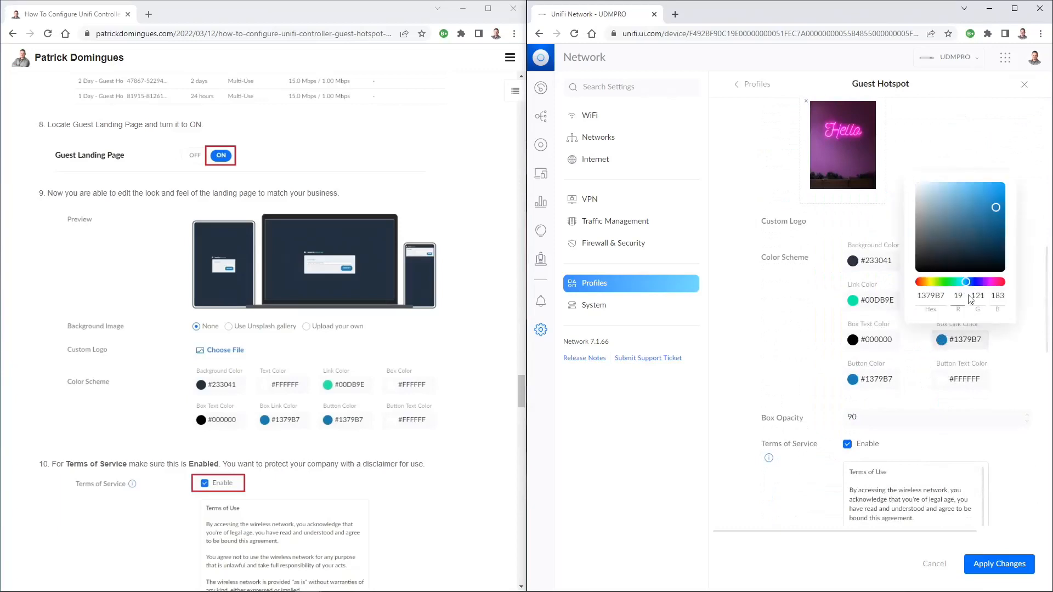
{"action": "left_click", "coordinate": [989, 282]}
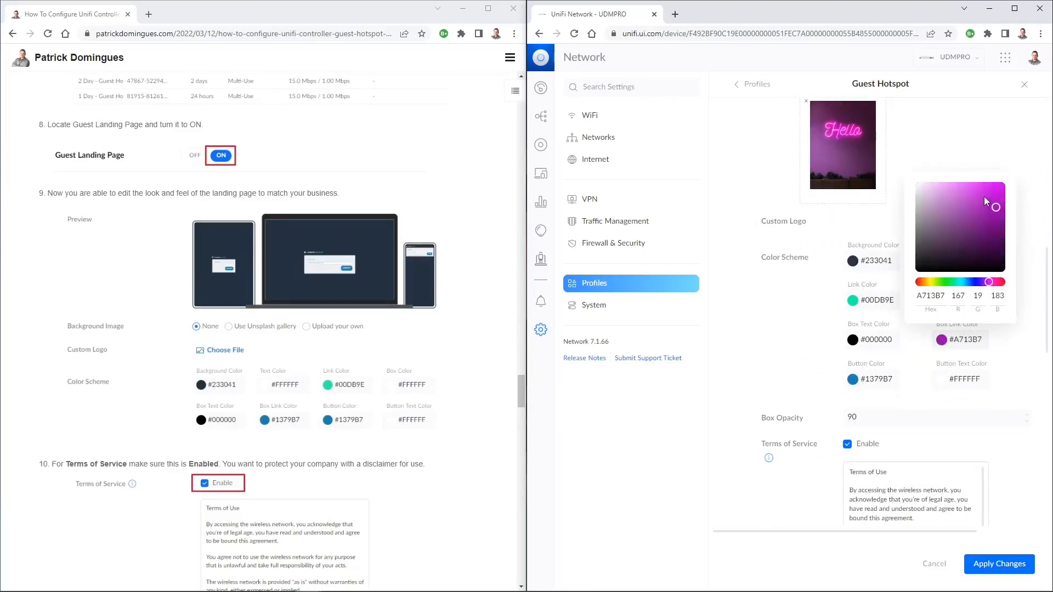
{"action": "left_click_drag", "start_coordinate": [999, 198], "coordinate": [1004, 191]}
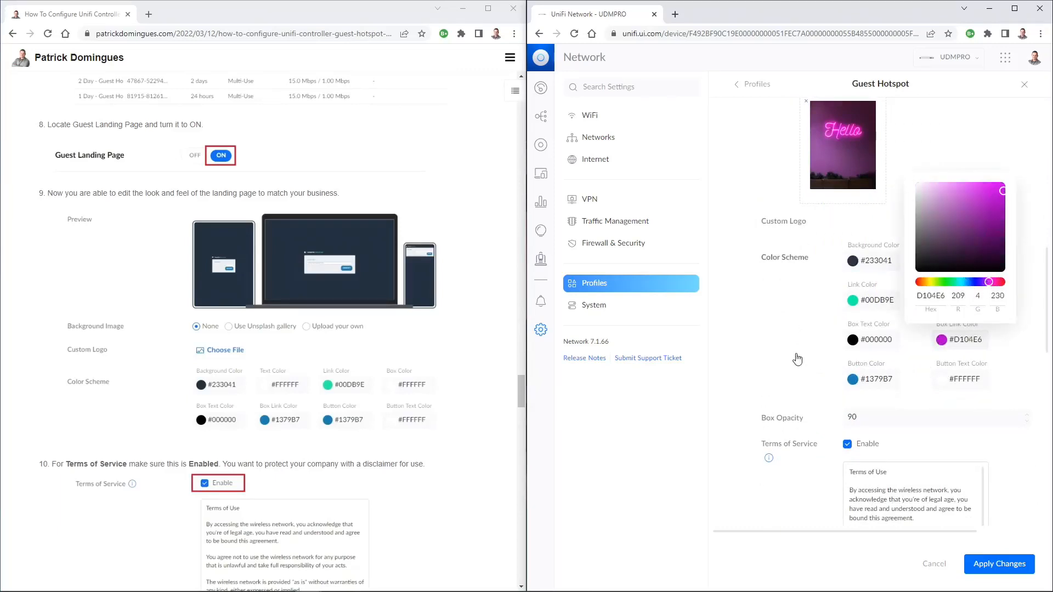
{"action": "left_click", "coordinate": [796, 356]}
Change the landing page's Button Color to purple #C704EE
{"action": "left_click", "coordinate": [853, 380]}
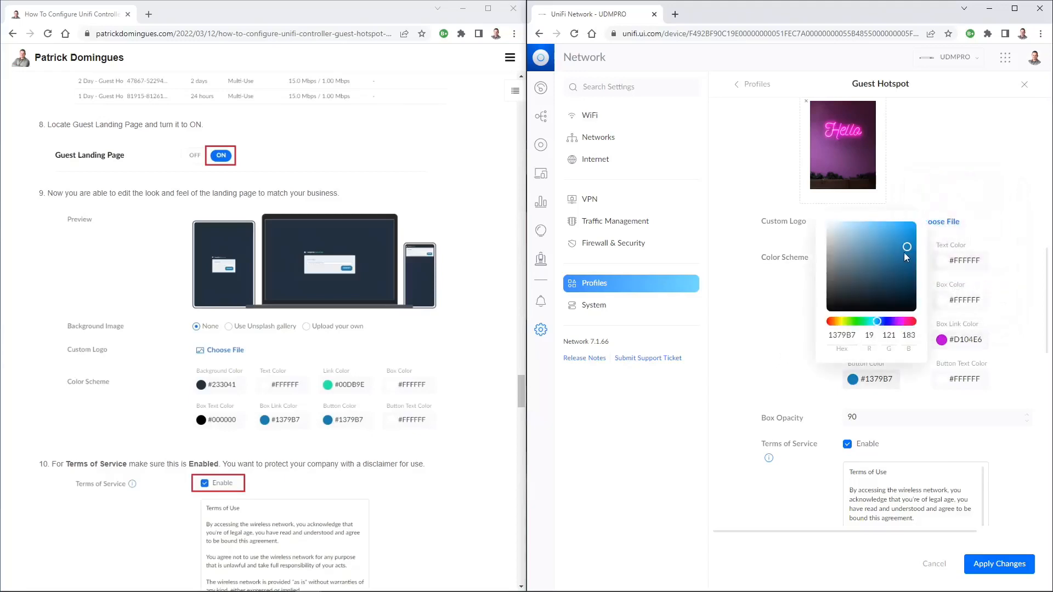
{"action": "left_click", "coordinate": [898, 321]}
{"action": "left_click", "coordinate": [912, 229]}
{"action": "left_click", "coordinate": [913, 227]}
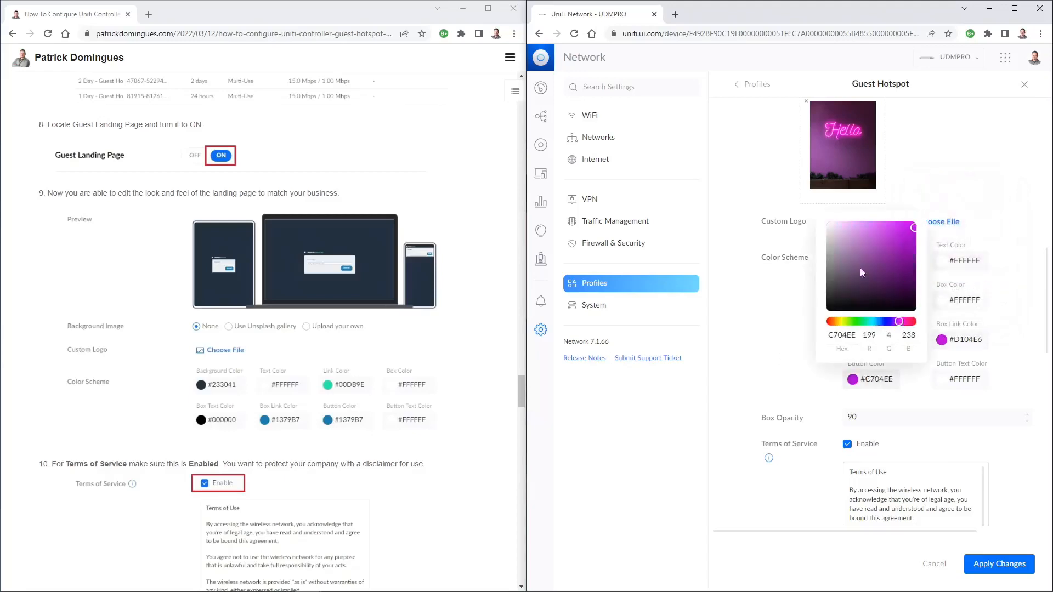
Change the landing page's Box Color to bright magenta #FA00FF
{"action": "scroll", "coordinate": [819, 354], "scroll_direction": "up", "scroll_amount": 5}
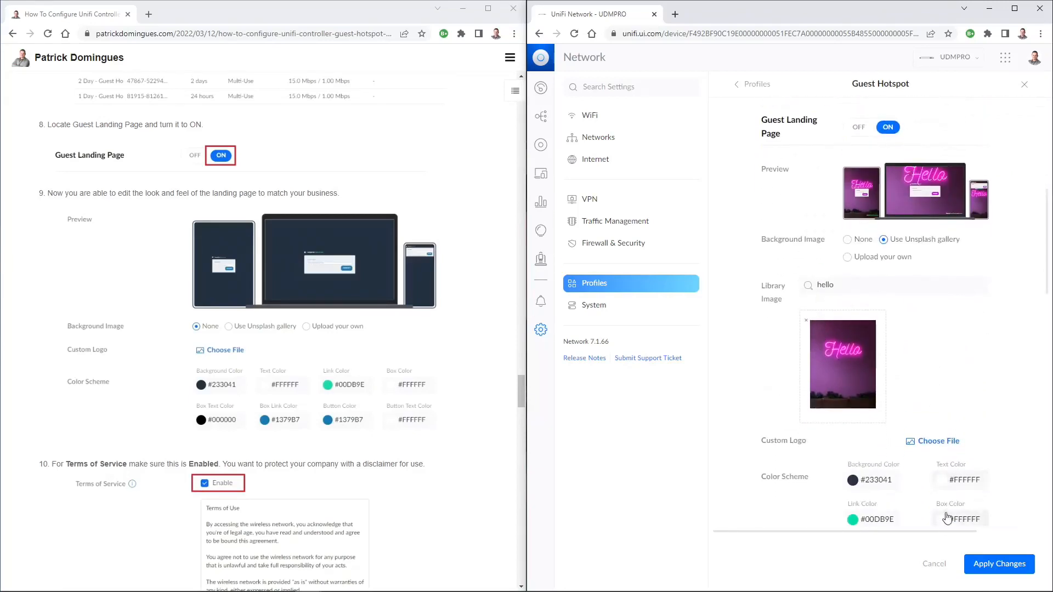
{"action": "left_click", "coordinate": [942, 518]}
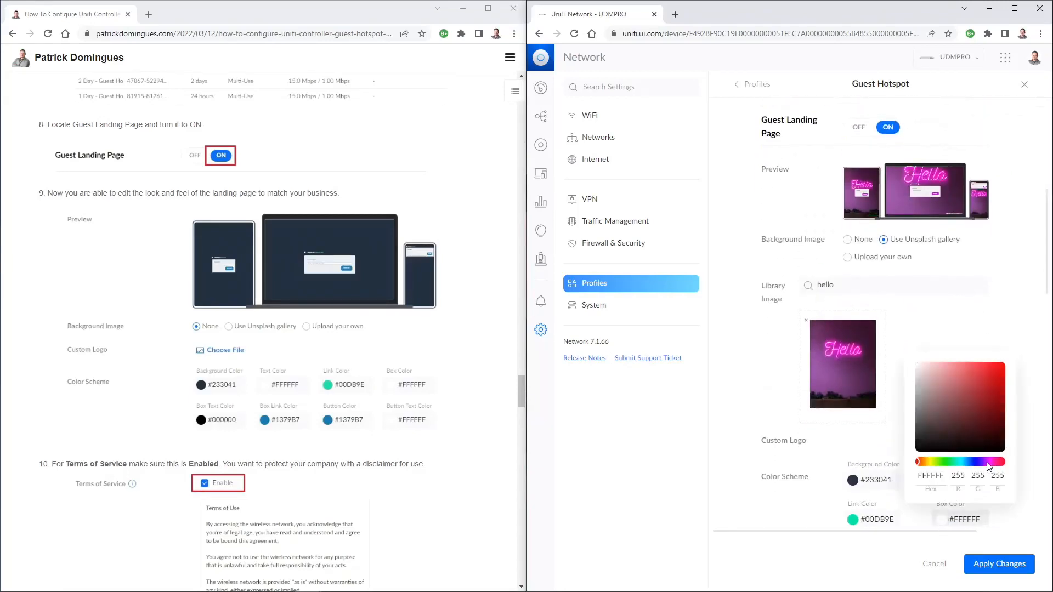
{"action": "left_click_drag", "start_coordinate": [990, 463], "coordinate": [1014, 351]}
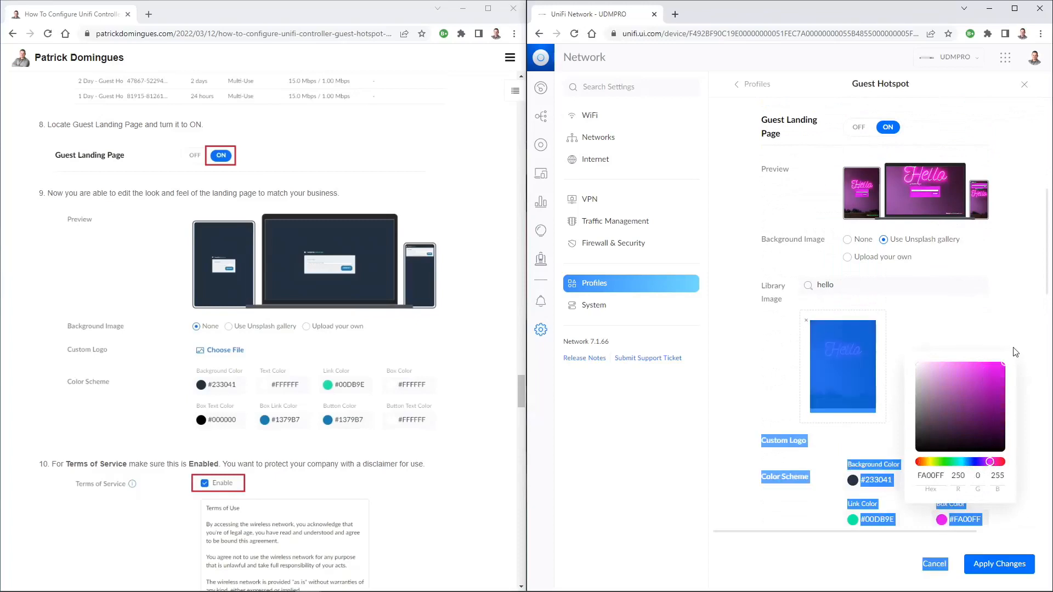
Change the landing page's Box Color to the slightly darker magenta #E107E5
{"action": "left_click", "coordinate": [999, 371]}
{"action": "left_click_drag", "start_coordinate": [1013, 374], "coordinate": [1004, 375]}
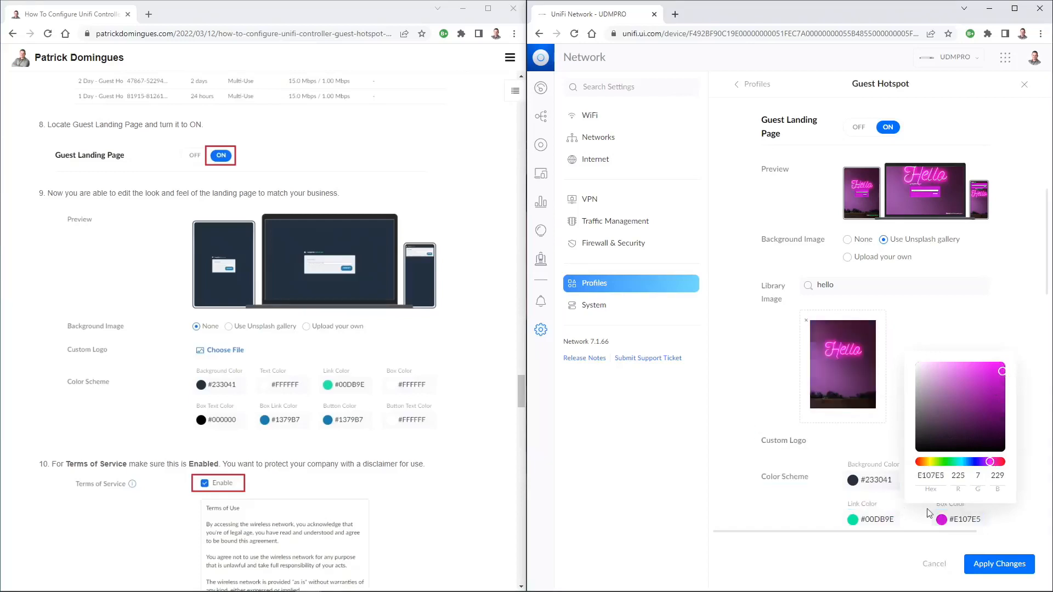
{"action": "left_click", "coordinate": [817, 436]}
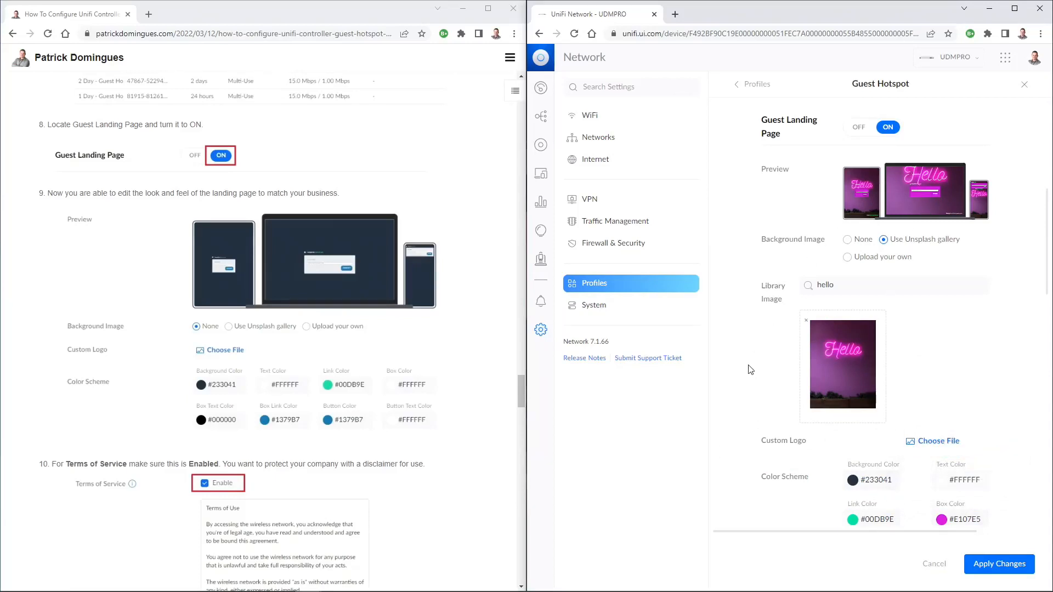
Review the remaining landing page settings, including the color scheme, box opacity, Terms of Service text and Welcome Text options
{"action": "scroll", "coordinate": [757, 350], "scroll_direction": "down", "scroll_amount": 2}
{"action": "scroll", "coordinate": [756, 345], "scroll_direction": "down", "scroll_amount": 5}
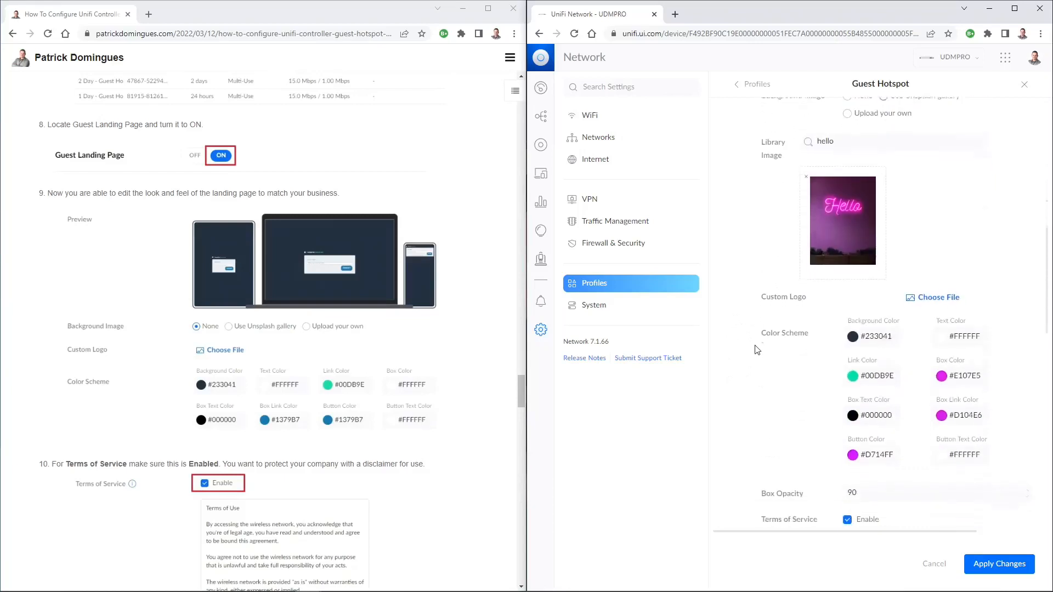
{"action": "scroll", "coordinate": [751, 336], "scroll_direction": "down", "scroll_amount": 2}
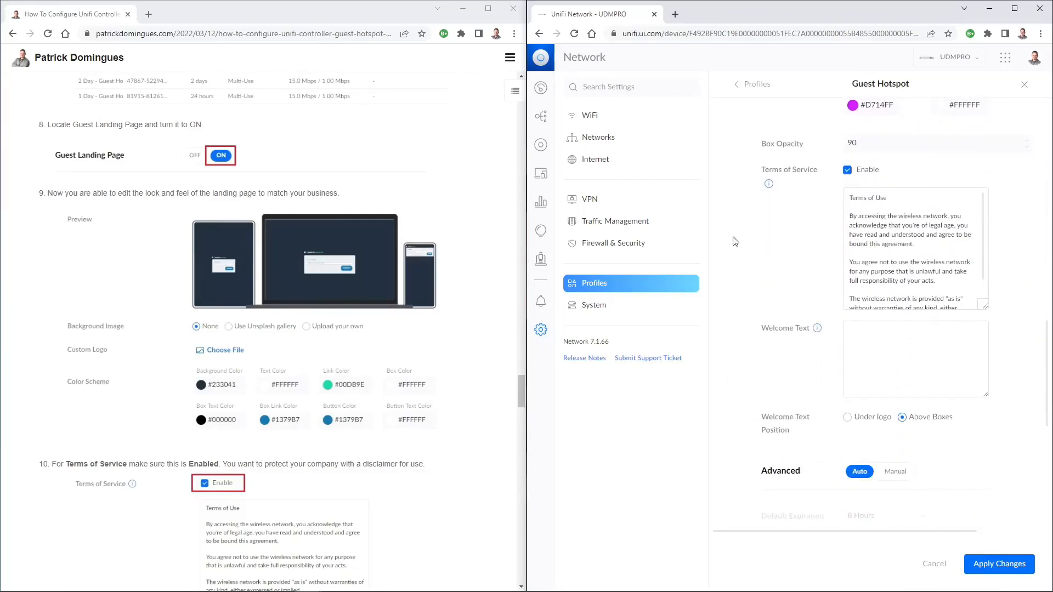
{"action": "scroll", "coordinate": [762, 243], "scroll_direction": "up", "scroll_amount": 3}
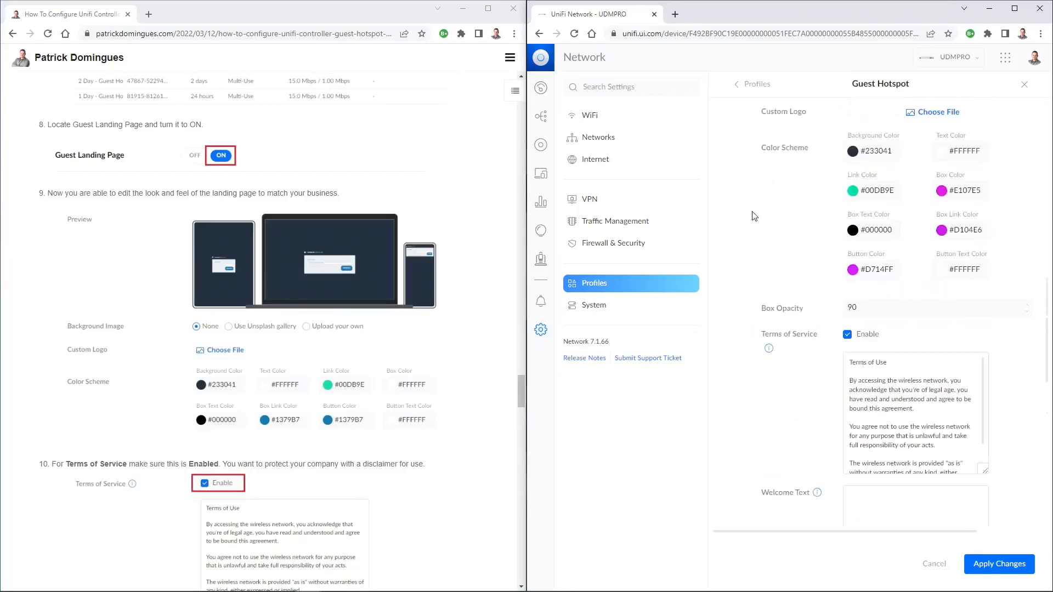
{"action": "scroll", "coordinate": [755, 235], "scroll_direction": "down", "scroll_amount": 3}
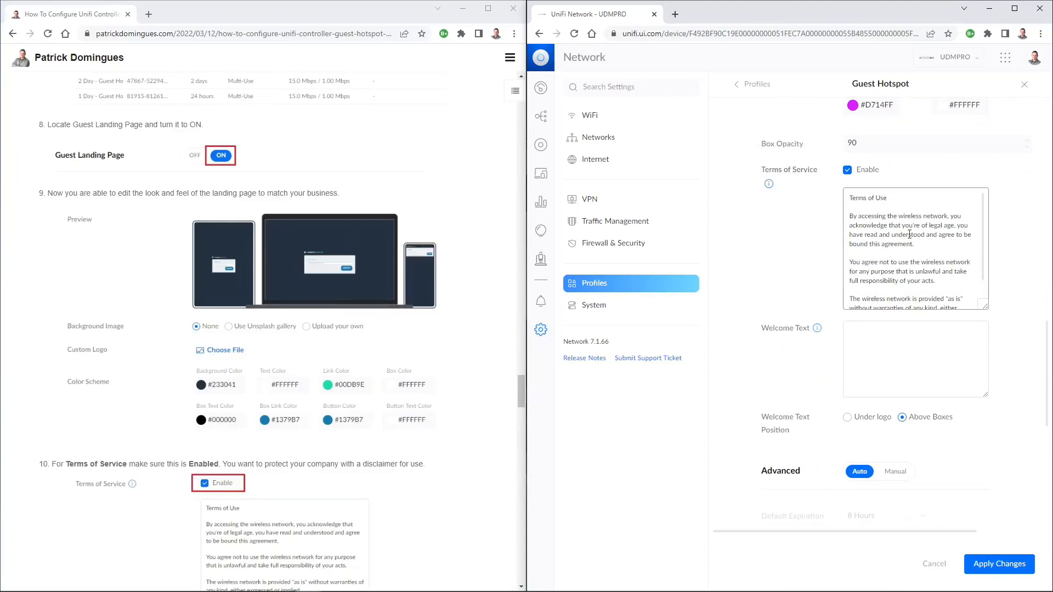
{"action": "left_click", "coordinate": [910, 234]}
{"action": "scroll", "coordinate": [910, 233], "scroll_direction": "down", "scroll_amount": 1}
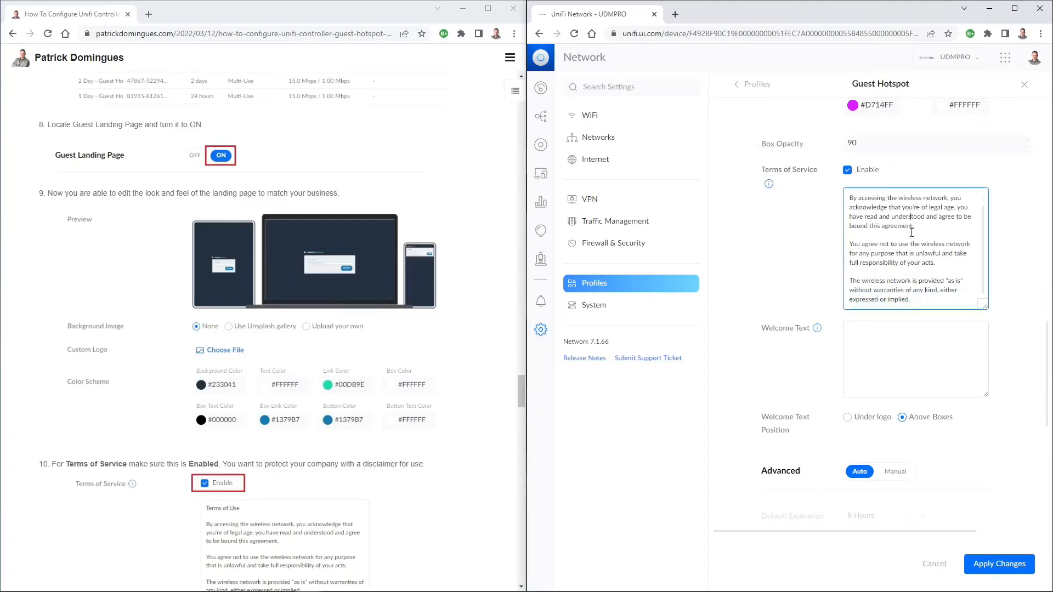
{"action": "scroll", "coordinate": [870, 238], "scroll_direction": "up", "scroll_amount": 1}
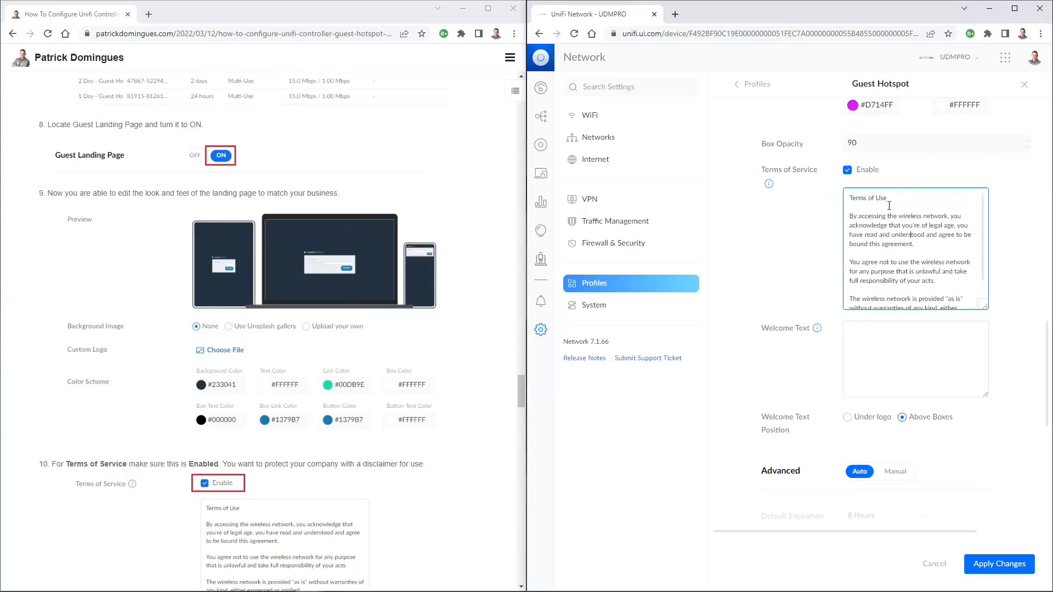
{"action": "scroll", "coordinate": [425, 460], "scroll_direction": "down", "scroll_amount": 4}
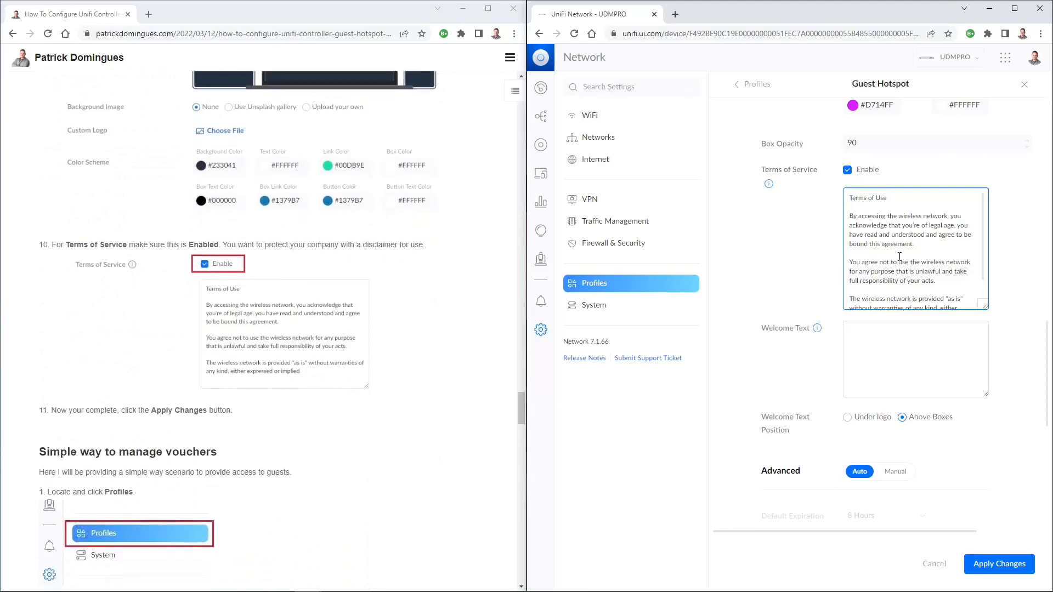
{"action": "scroll", "coordinate": [910, 265], "scroll_direction": "down", "scroll_amount": 1}
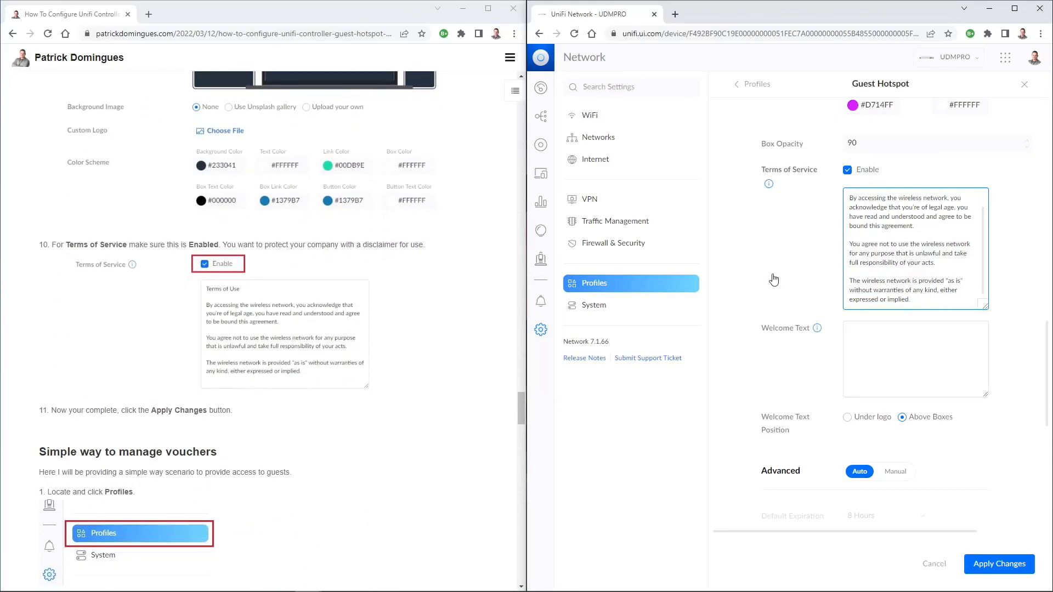
Apply the Guest Hotspot profile changes, leaving the Advanced settings on Auto
{"action": "scroll", "coordinate": [774, 277], "scroll_direction": "down", "scroll_amount": 3}
{"action": "scroll", "coordinate": [402, 403], "scroll_direction": "down", "scroll_amount": 1}
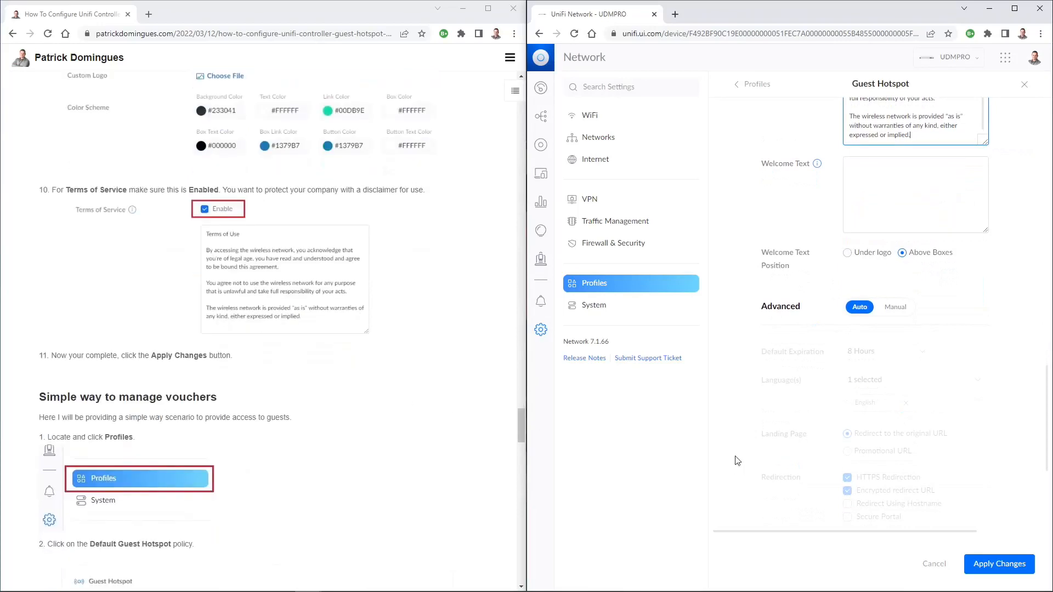
{"action": "left_click", "coordinate": [1005, 566]}
Reopen the Default Guest Hotspot profile and open the Hotspot Manager from it
{"action": "scroll", "coordinate": [503, 421], "scroll_direction": "down", "scroll_amount": 4}
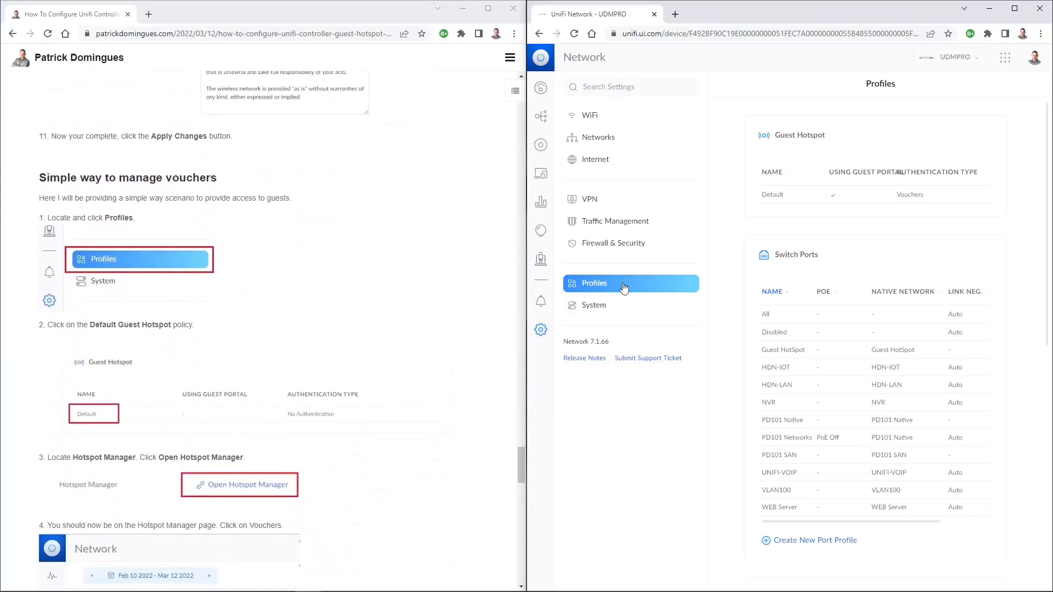
{"action": "left_click", "coordinate": [778, 201]}
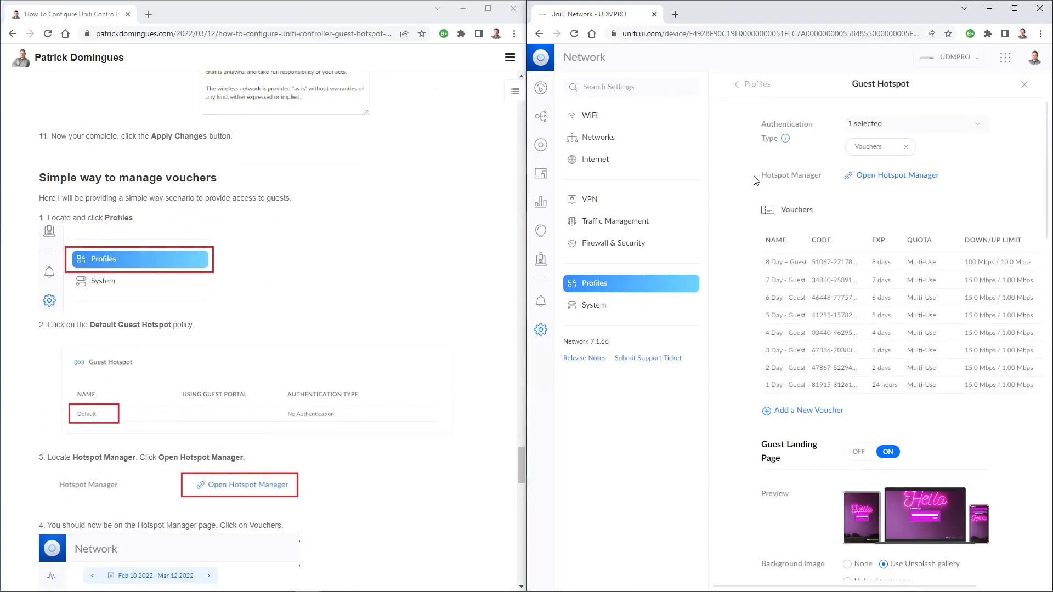
{"action": "left_click_drag", "start_coordinate": [755, 180], "coordinate": [954, 189]}
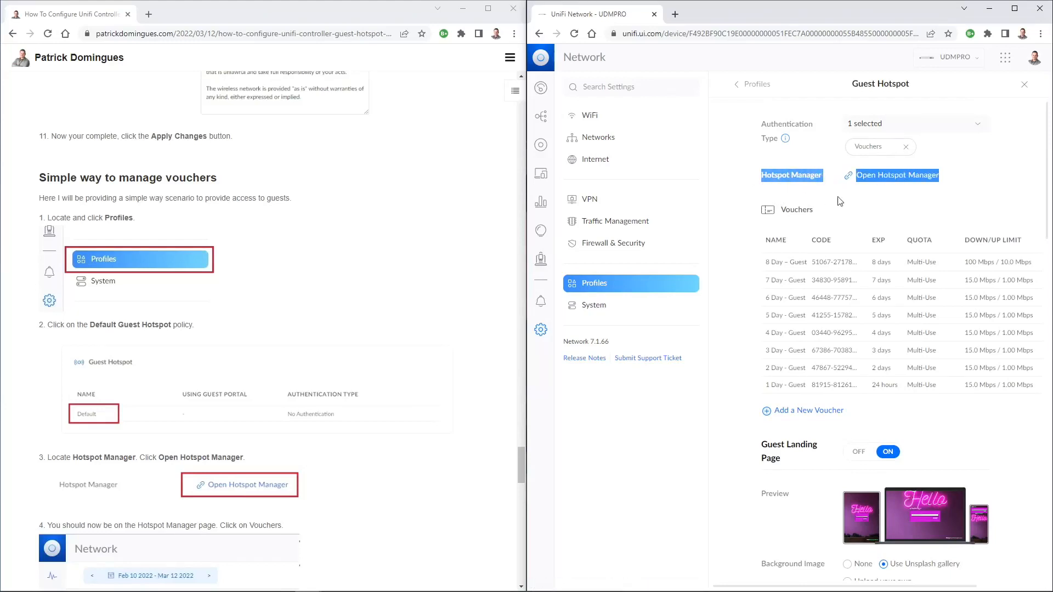
{"action": "left_click", "coordinate": [988, 188]}
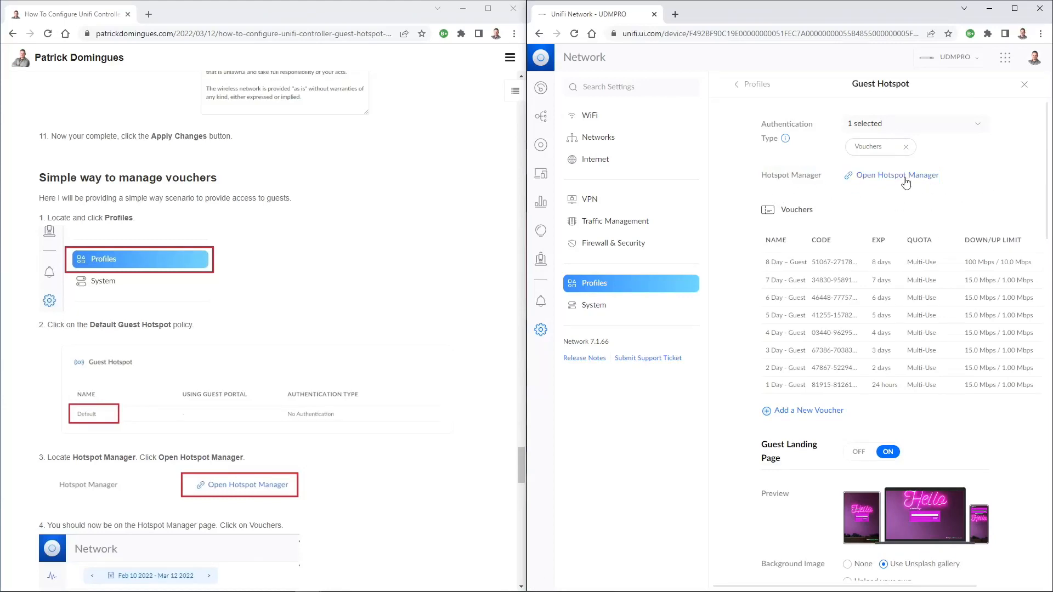
{"action": "left_click", "coordinate": [912, 175]}
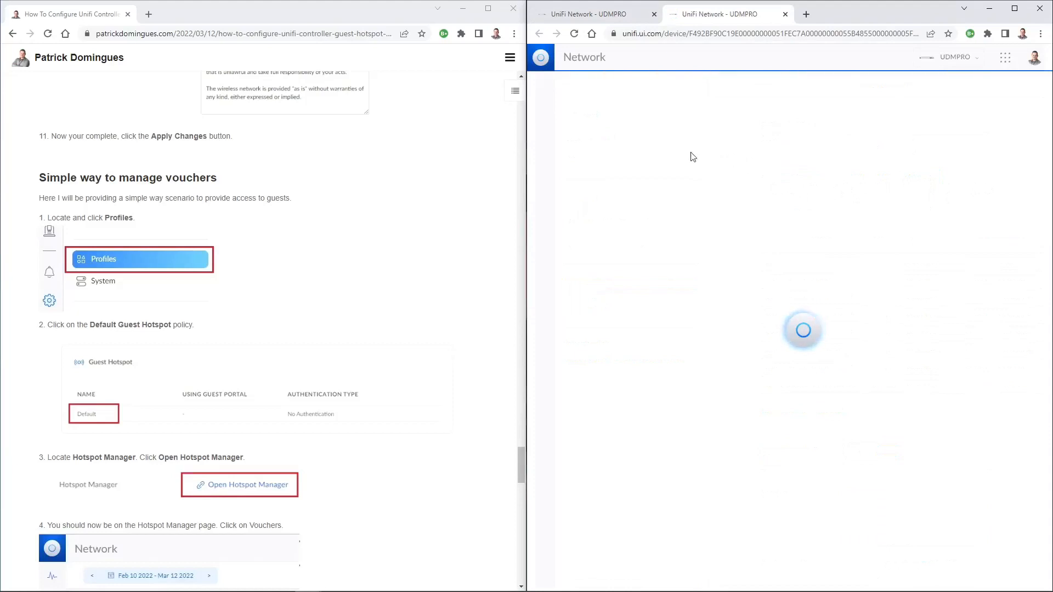
Check the guide's voucher management steps and show the Vouchers list in the Hotspot Manager
{"action": "scroll", "coordinate": [439, 378], "scroll_direction": "down", "scroll_amount": 4}
{"action": "scroll", "coordinate": [450, 390], "scroll_direction": "down", "scroll_amount": 3}
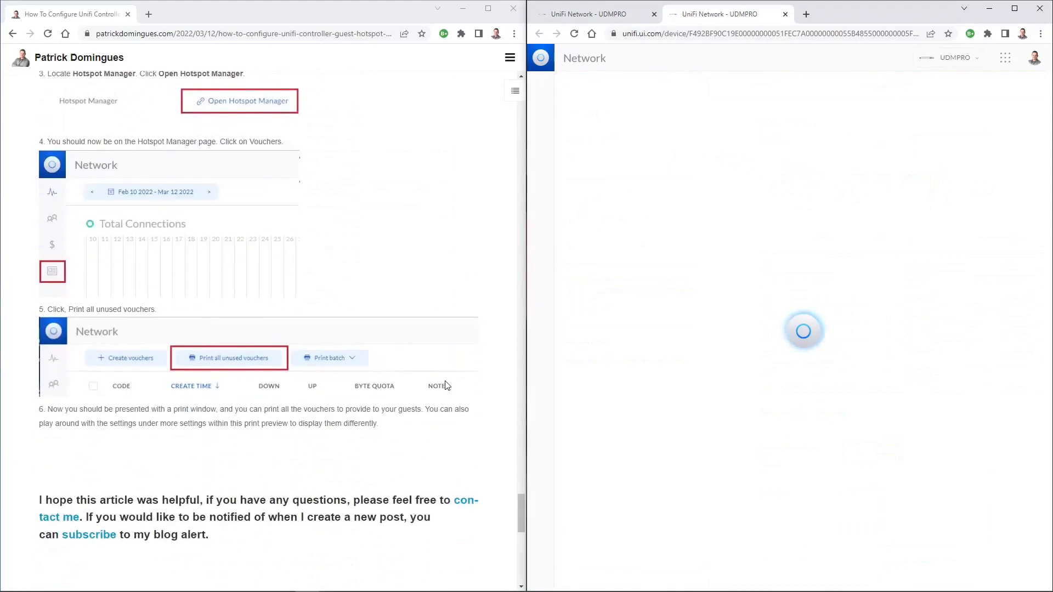
{"action": "scroll", "coordinate": [414, 285], "scroll_direction": "up", "scroll_amount": 2}
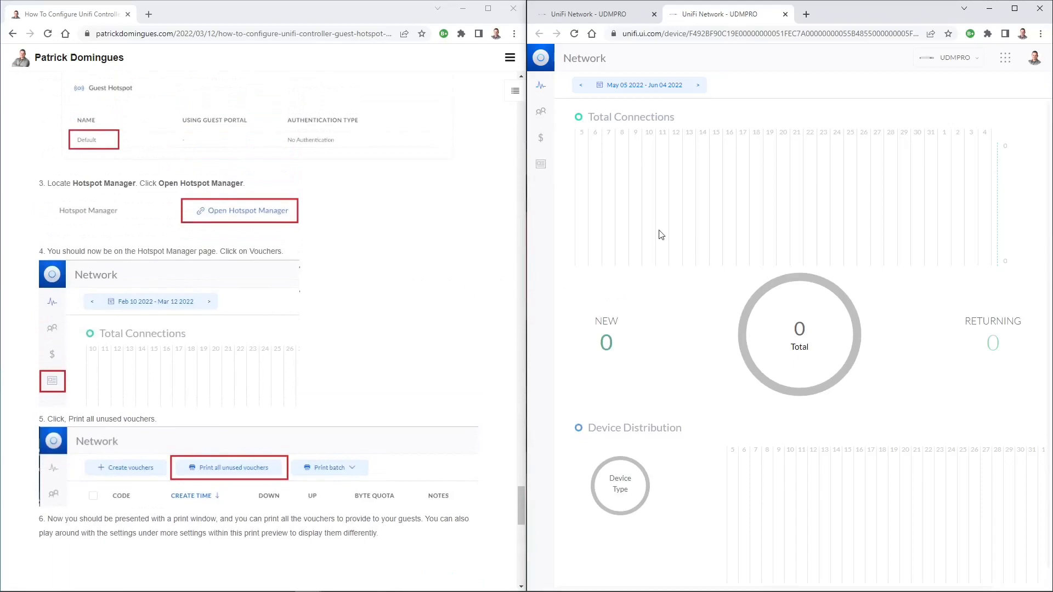
{"action": "left_click", "coordinate": [541, 166]}
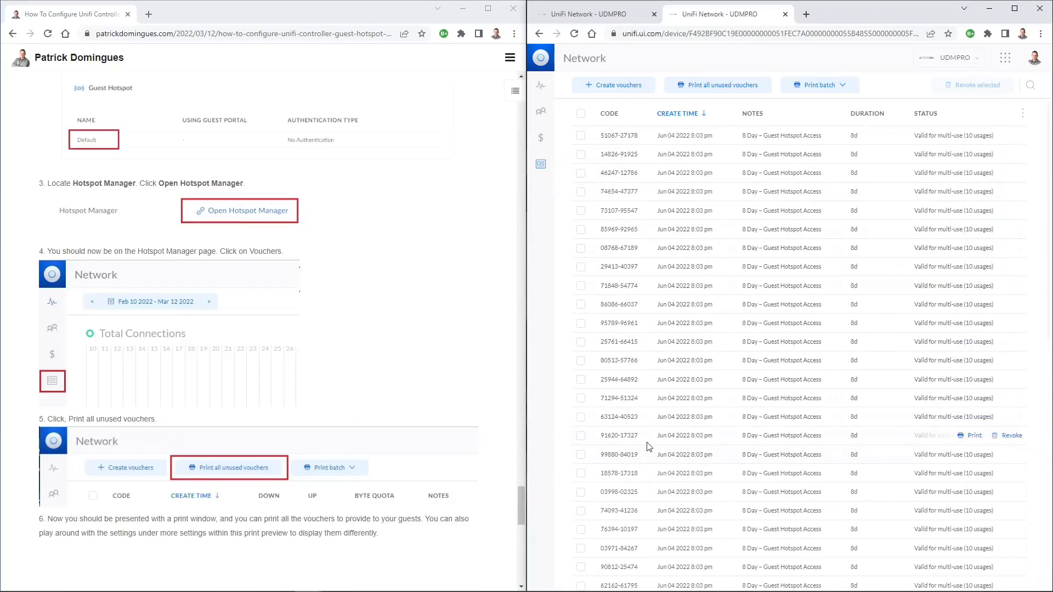
Look through the voucher list, select all vouchers and start printing all unused vouchers
{"action": "scroll", "coordinate": [649, 443], "scroll_direction": "down", "scroll_amount": 10}
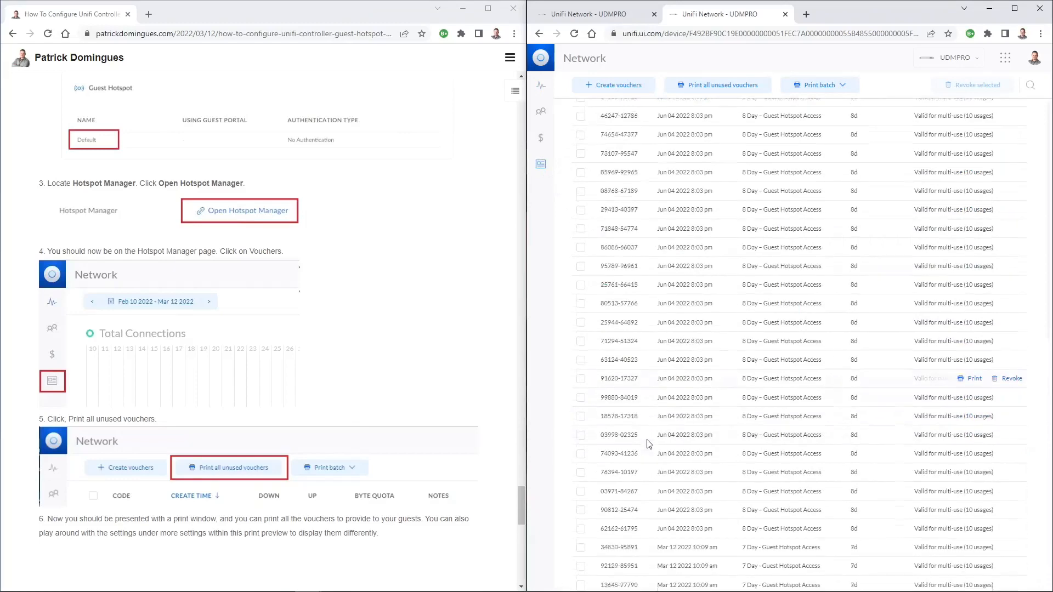
{"action": "scroll", "coordinate": [649, 444], "scroll_direction": "up", "scroll_amount": 10}
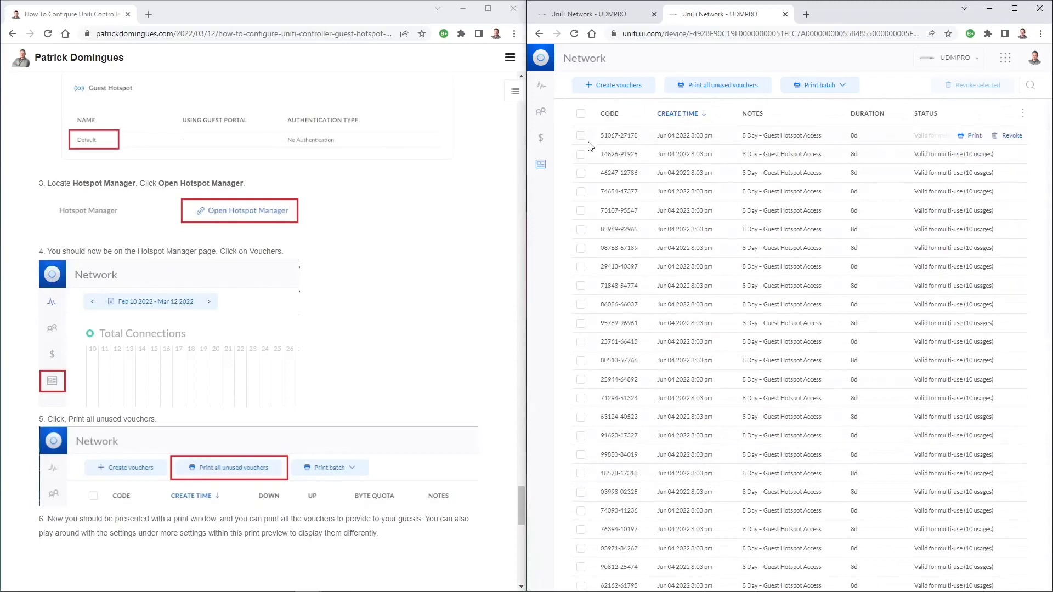
{"action": "left_click", "coordinate": [581, 114]}
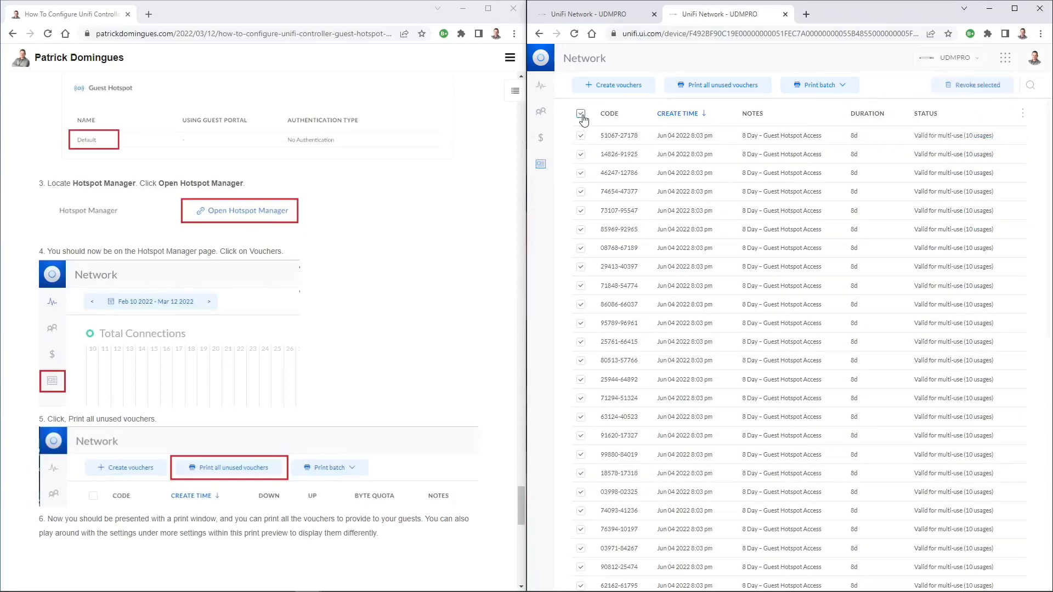
{"action": "left_click", "coordinate": [709, 89]}
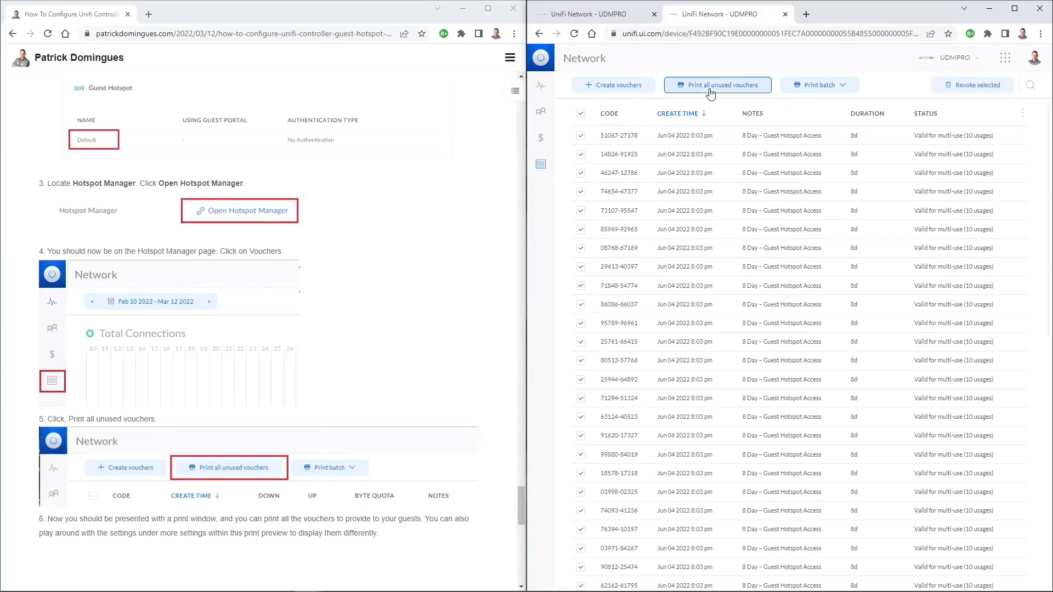